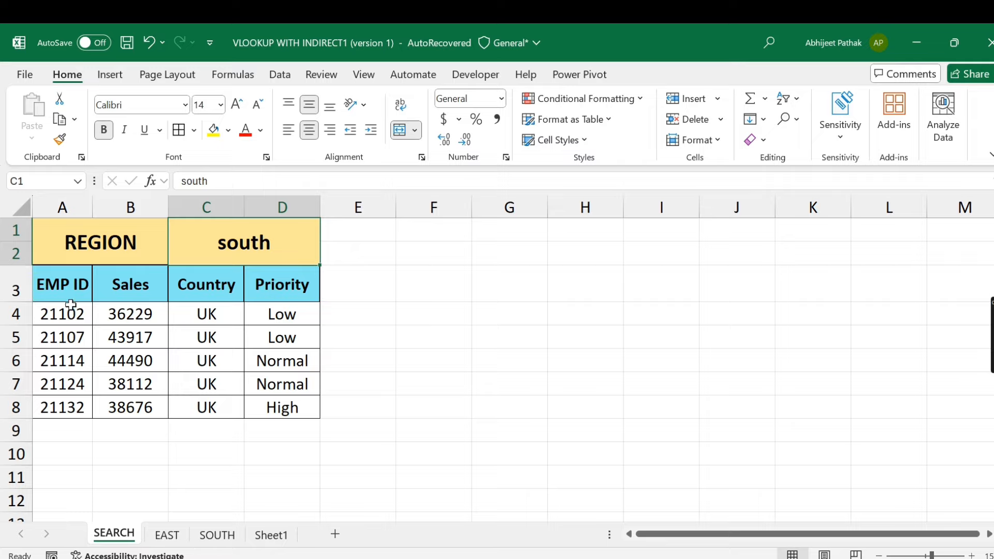
# Check the source records on the SOUTH sheet and set the region in C1 of the SEARCH sheet to east.
pyautogui.click(217, 535)
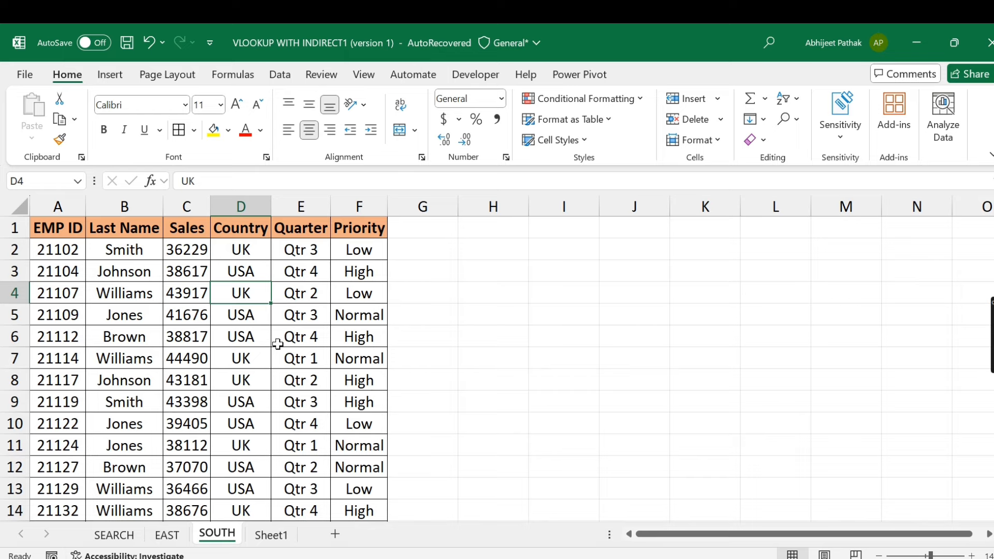
pyautogui.click(114, 535)
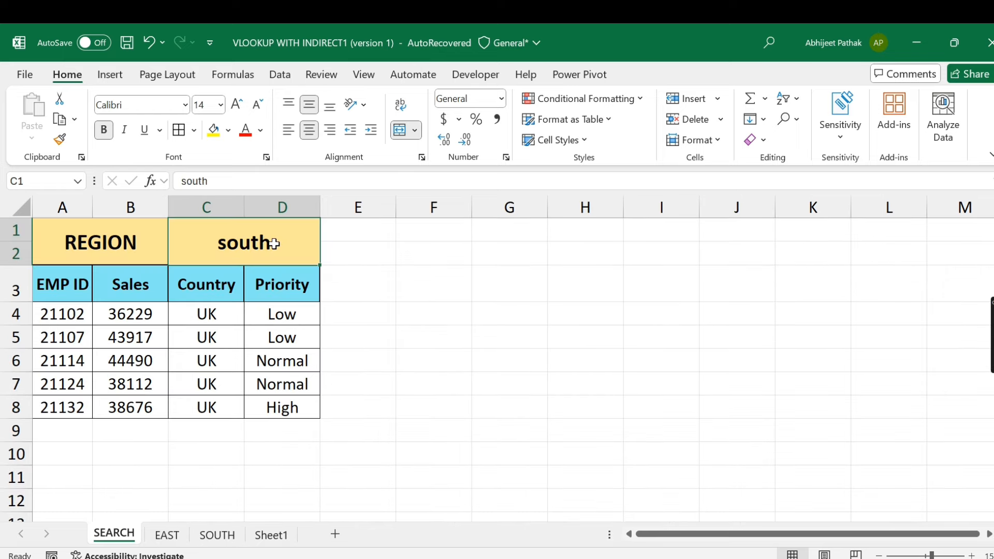
pyautogui.write('east')
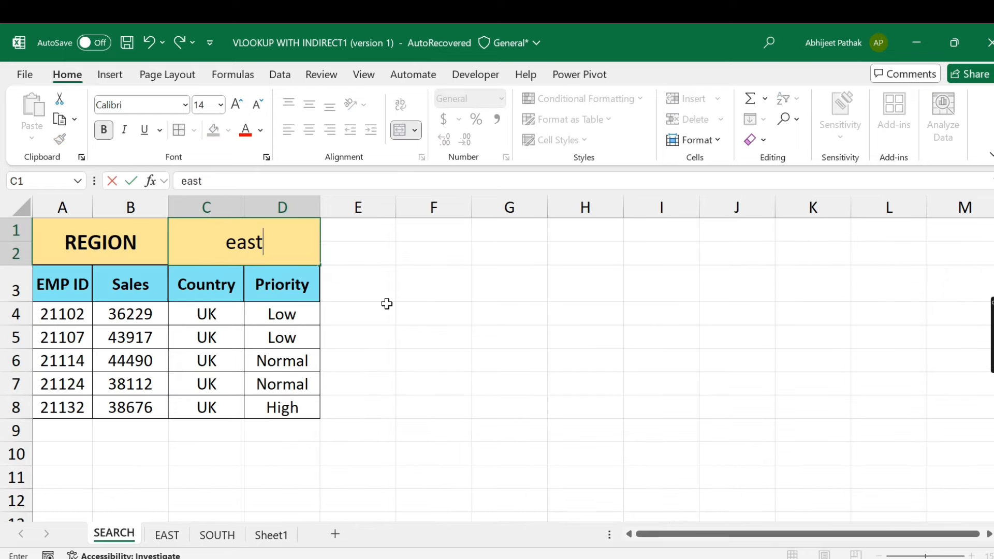
pyautogui.click(386, 307)
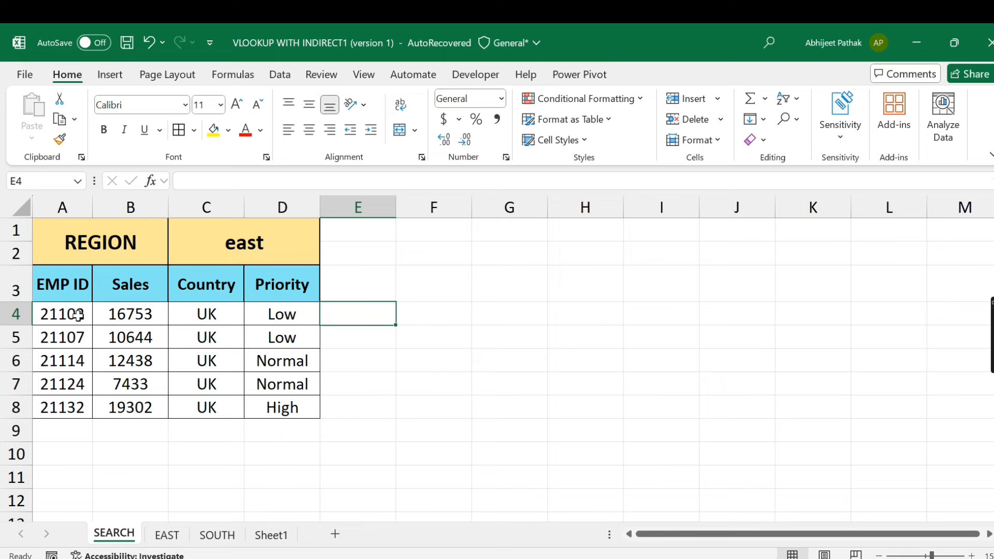
# Compare the east lookup results on the SEARCH sheet with the employee records on the EAST sheet.
pyautogui.click(167, 535)
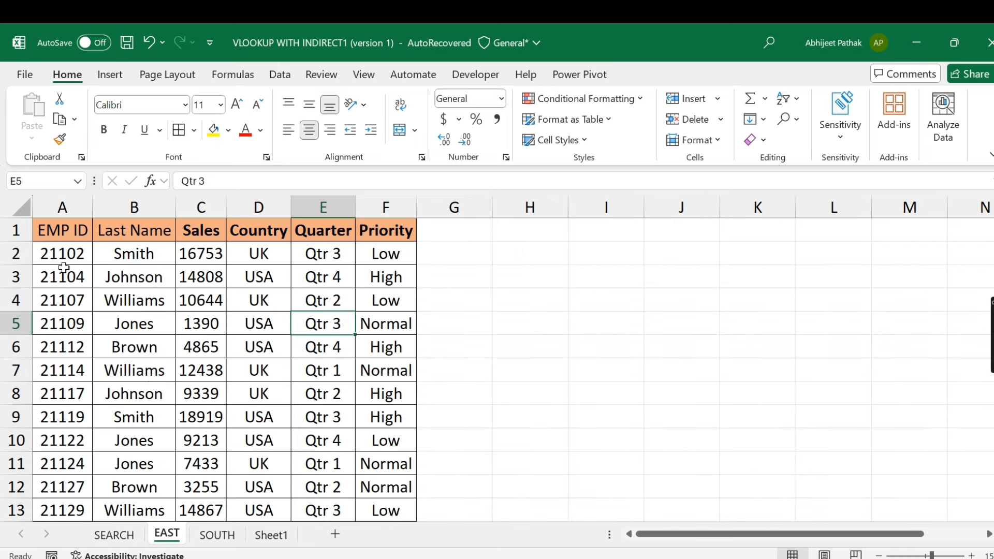
pyautogui.click(114, 535)
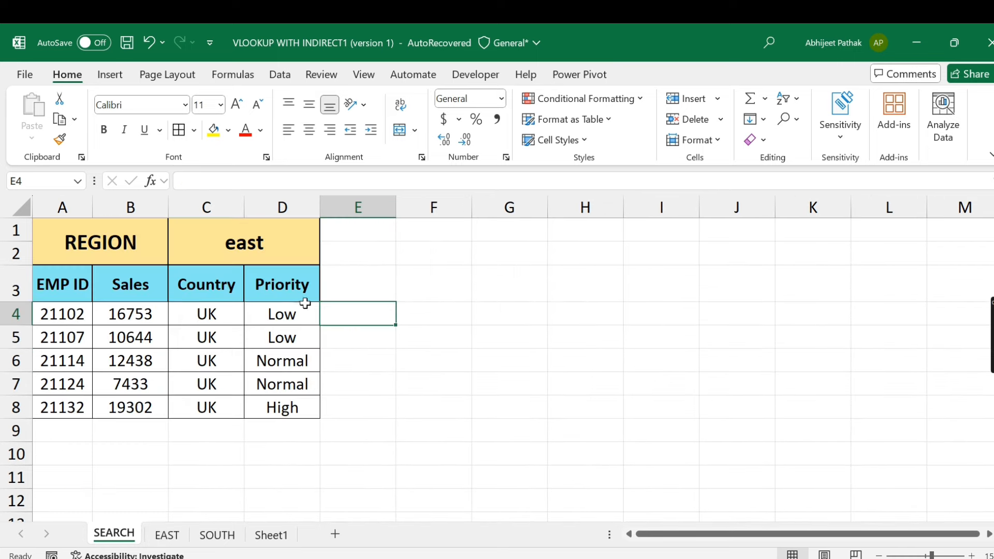
pyautogui.click(171, 535)
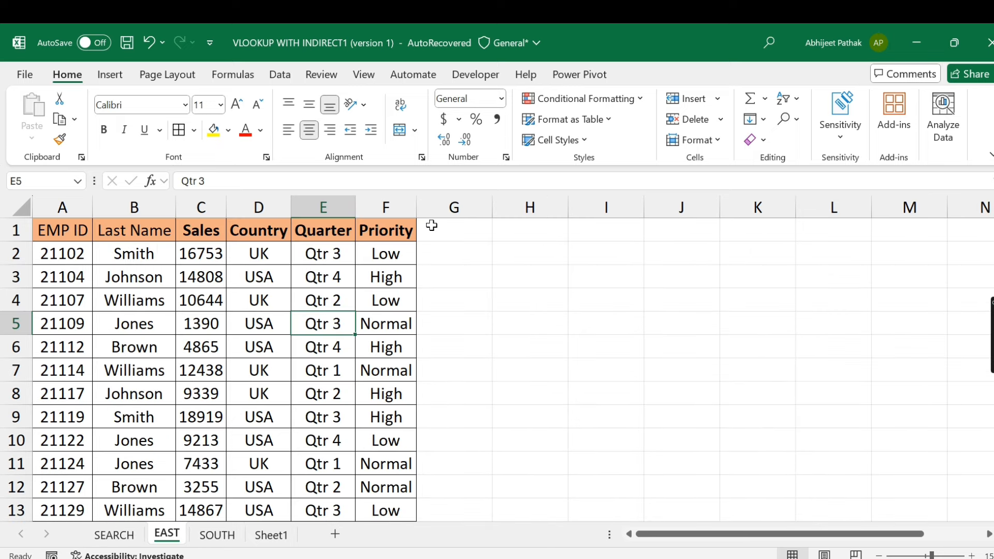
pyautogui.click(465, 239)
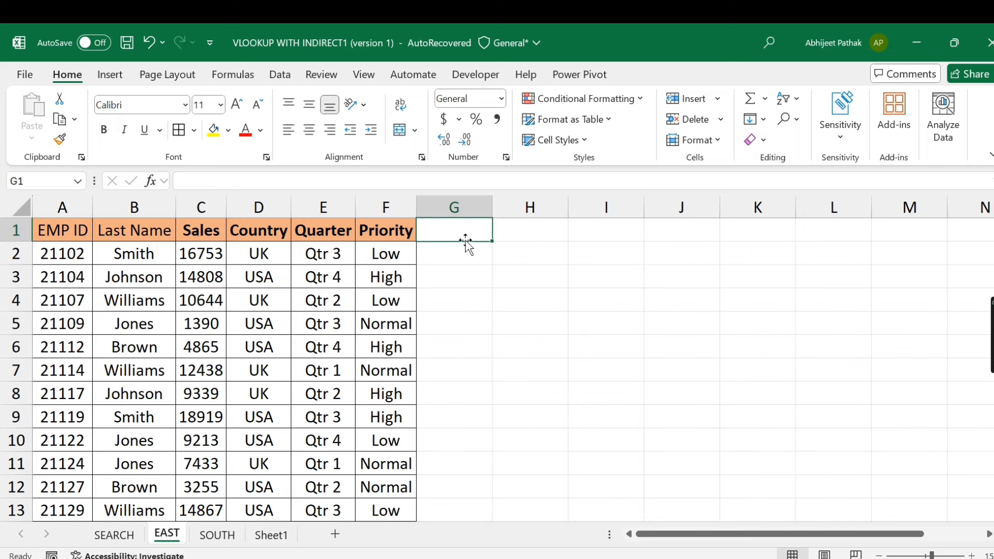
pyautogui.click(124, 534)
pyautogui.click(167, 535)
pyautogui.click(116, 536)
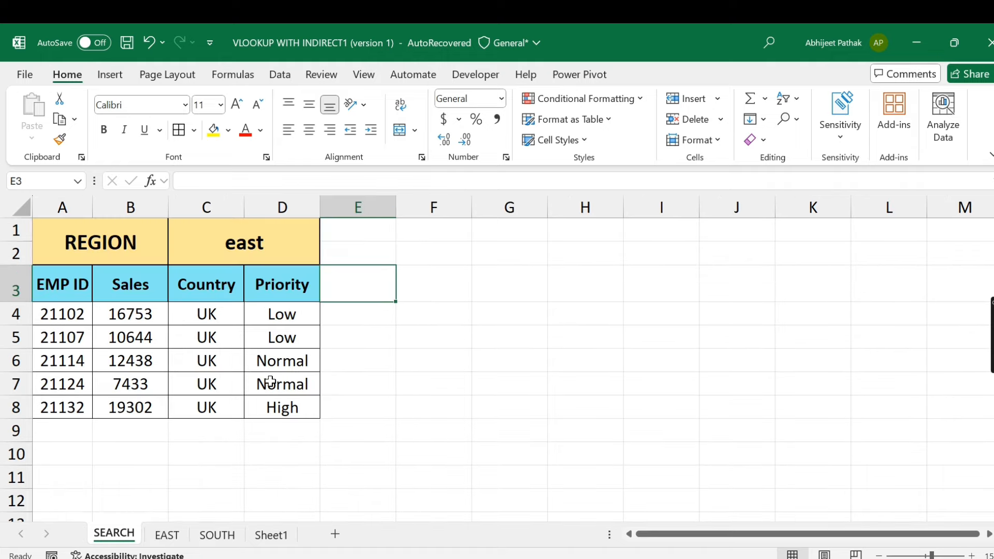
# Copy the GRADE column E1:E15 from Sheet1 into the EAST sheet starting at cell G1.
pyautogui.click(261, 538)
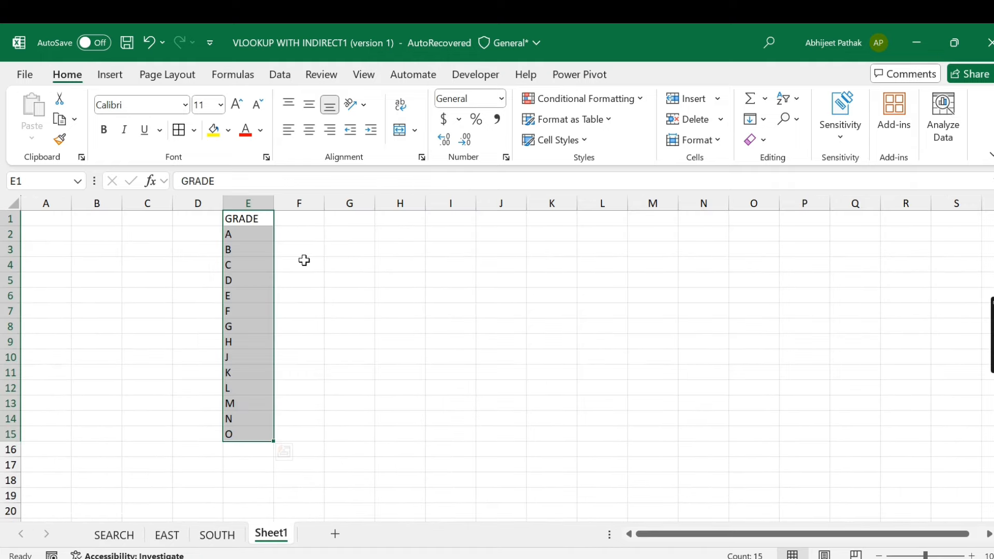
pyautogui.hotkey('ctrl', 'q')
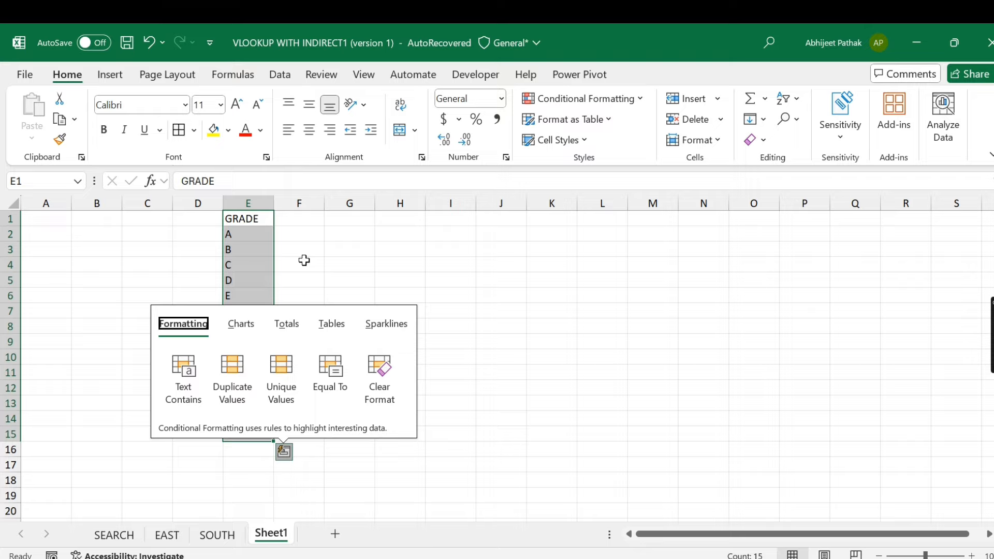
pyautogui.press('Escape')
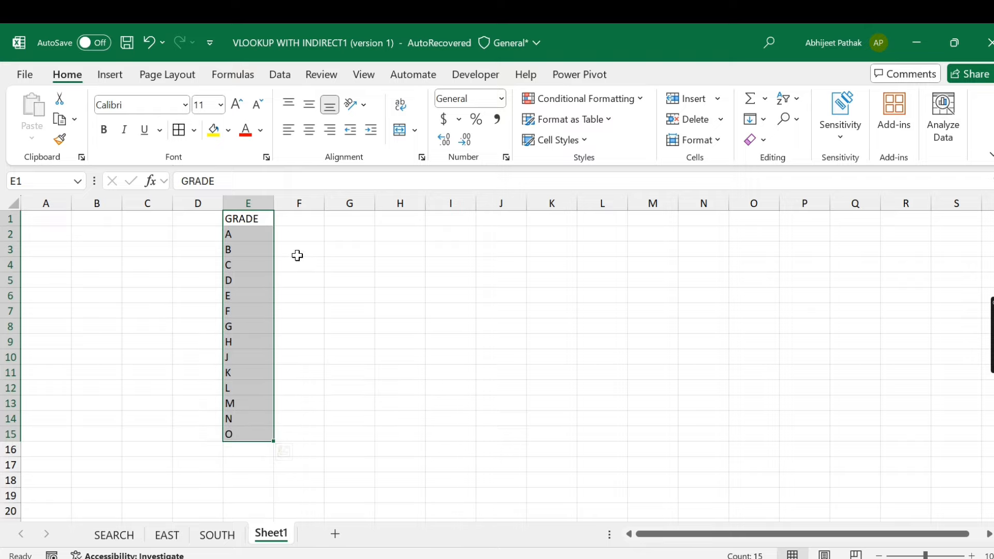
pyautogui.hotkey('ctrl', 'c')
pyautogui.click(166, 535)
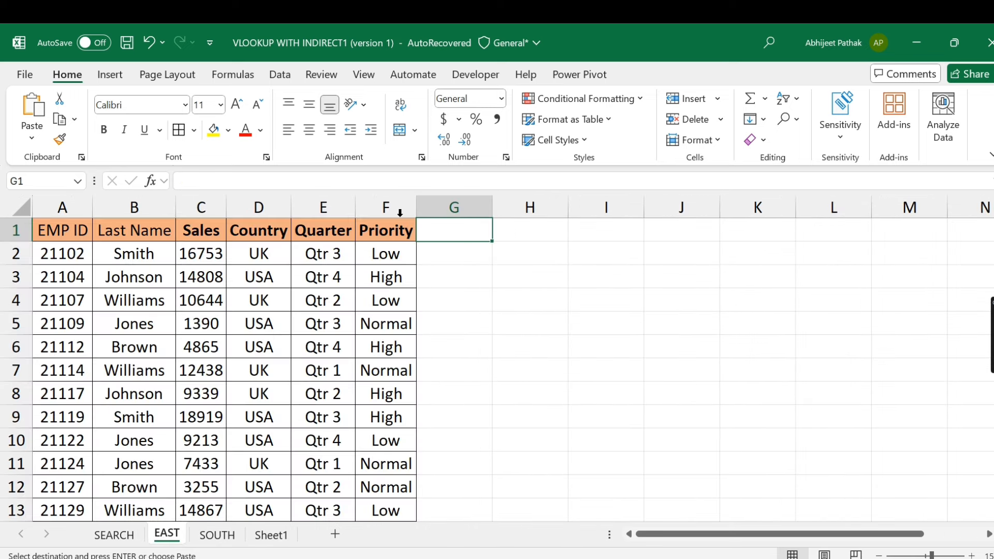
pyautogui.hotkey('ctrl', 'v')
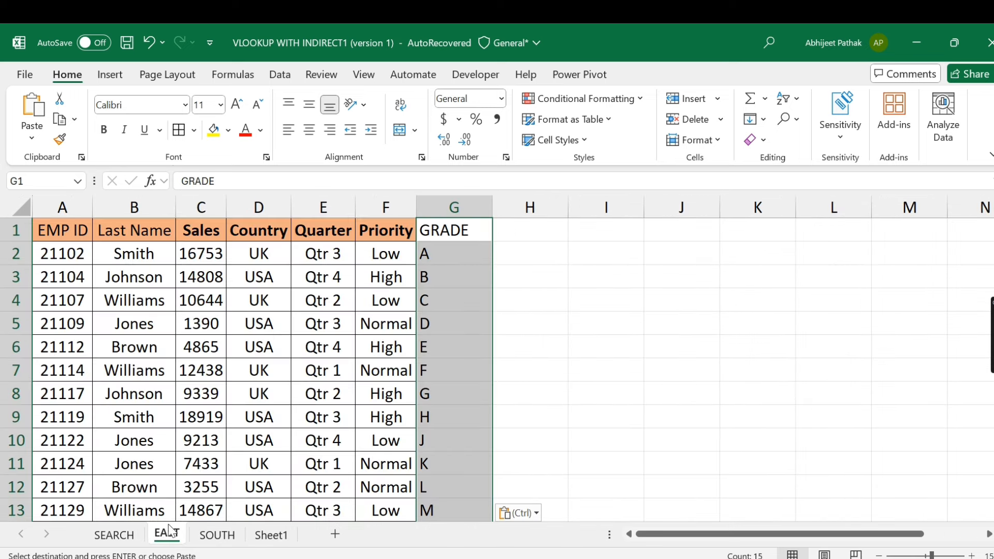
# Try the header grade in cell D3 of the SEARCH sheet and undo the change.
pyautogui.click(136, 536)
pyautogui.click(257, 241)
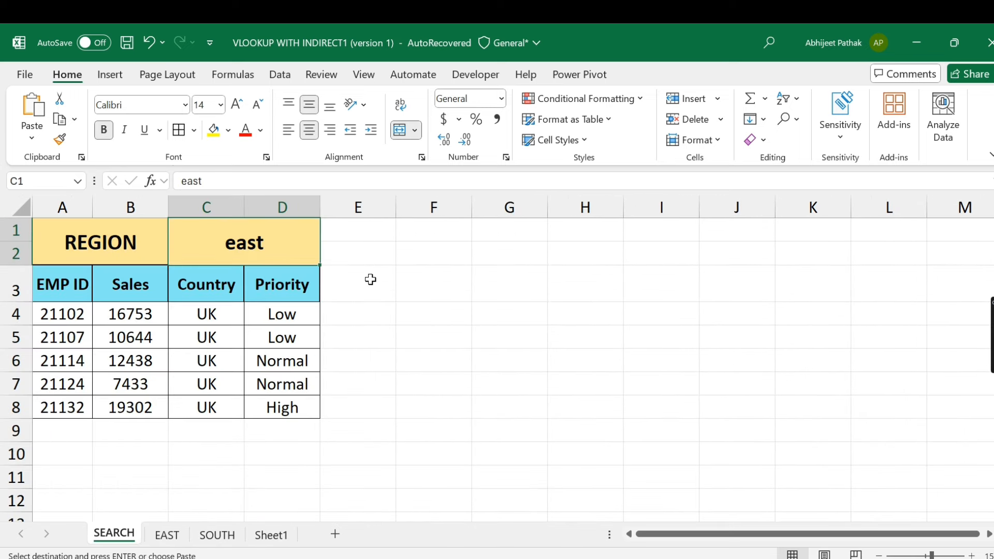
pyautogui.click(365, 283)
pyautogui.click(296, 285)
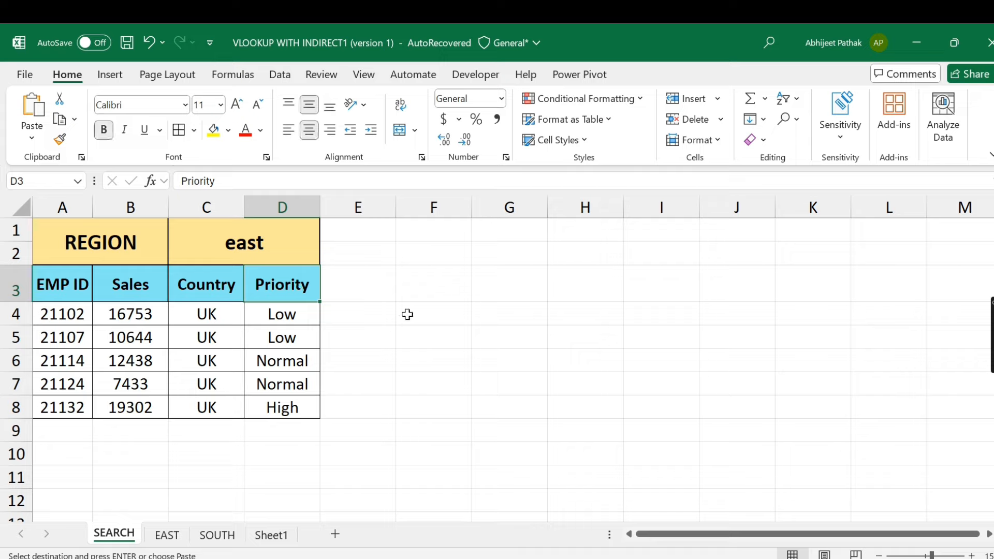
pyautogui.write('grade')
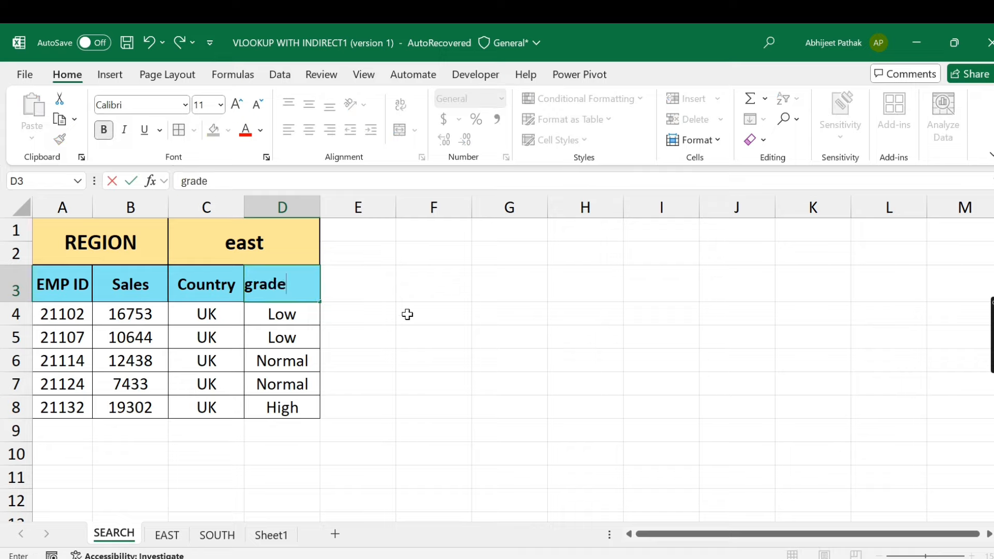
pyautogui.hotkey('ctrl', 'Return')
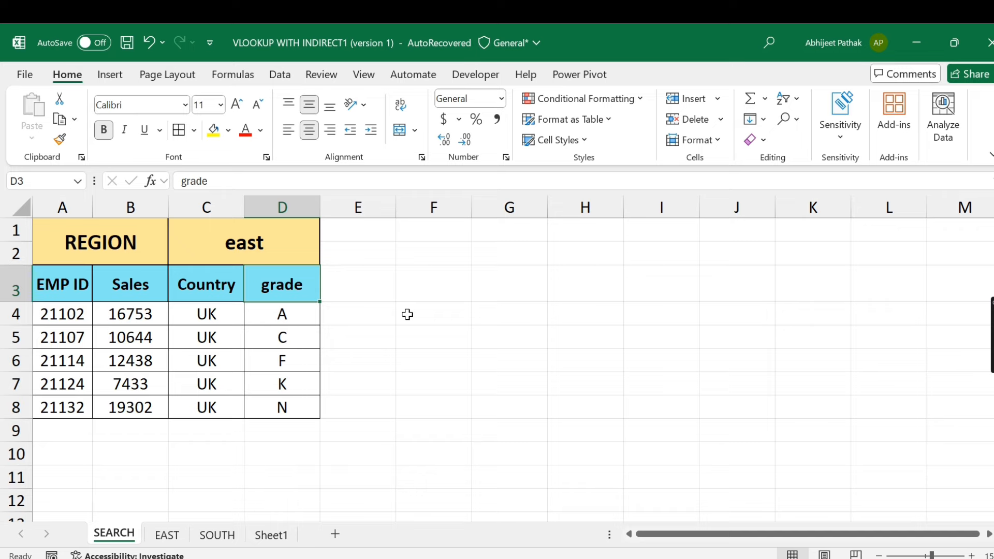
pyautogui.hotkey('ctrl', 'z')
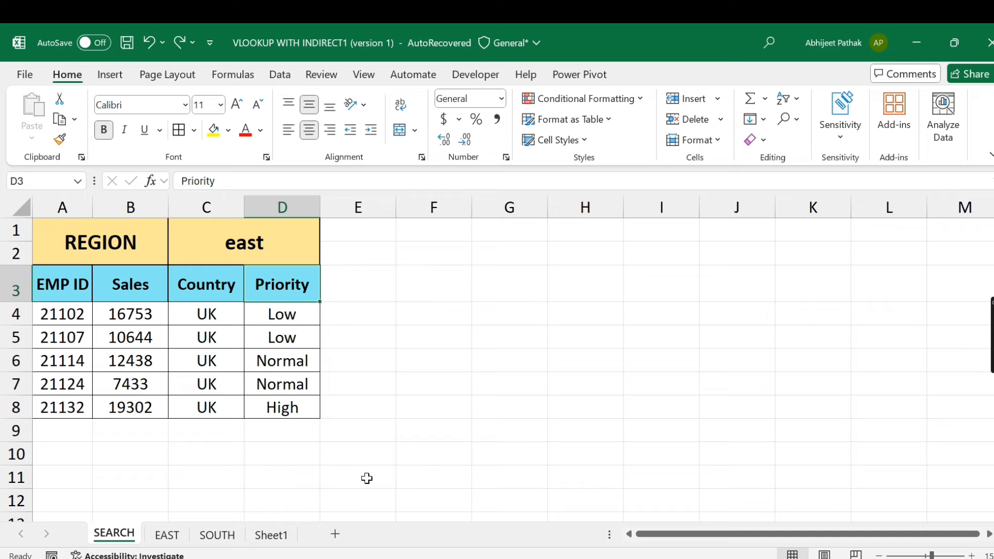
# Delete the GRADE column G from the EAST sheet.
pyautogui.click(167, 535)
pyautogui.scroll(-3, 88, 397)
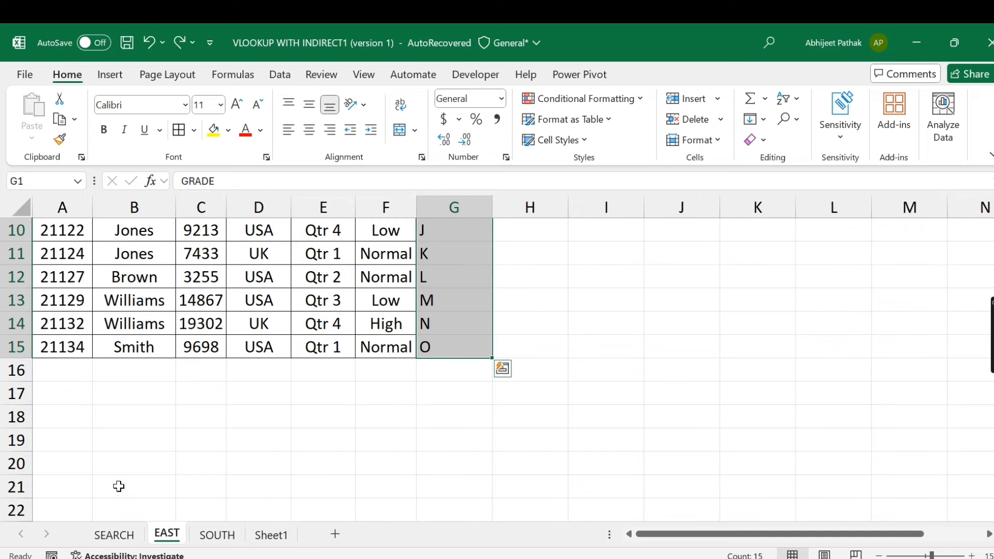
pyautogui.scroll(3, 259, 331)
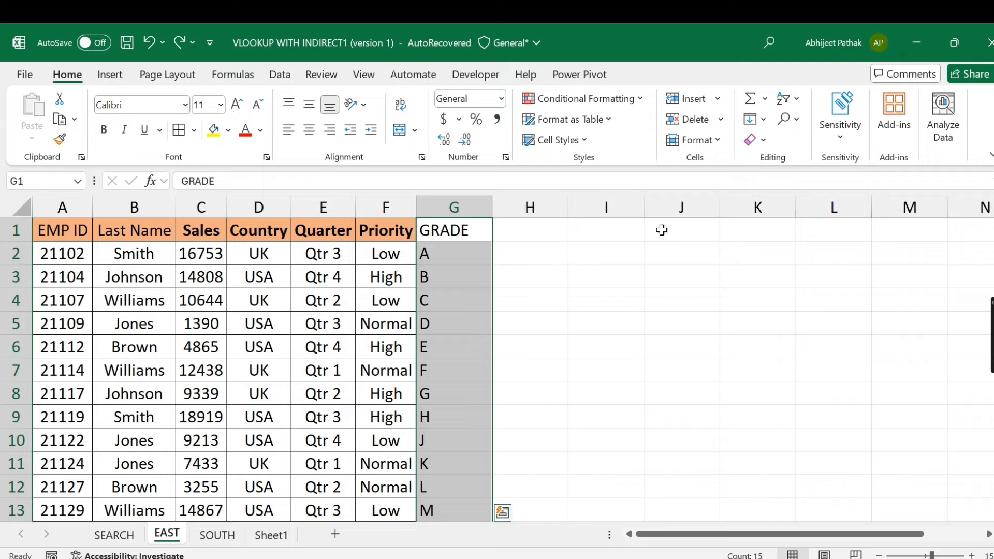
pyautogui.click(450, 204)
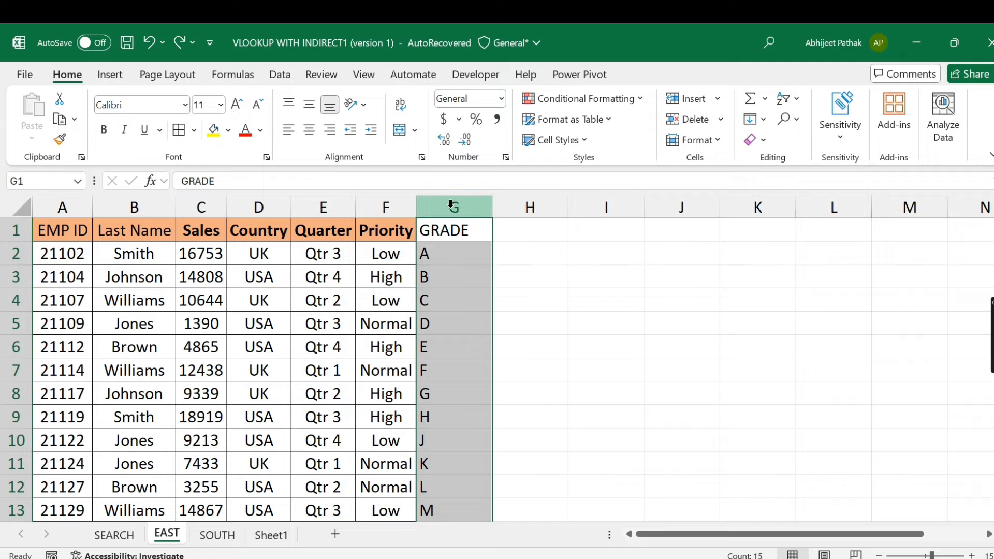
pyautogui.rightClick(452, 205)
pyautogui.click(512, 388)
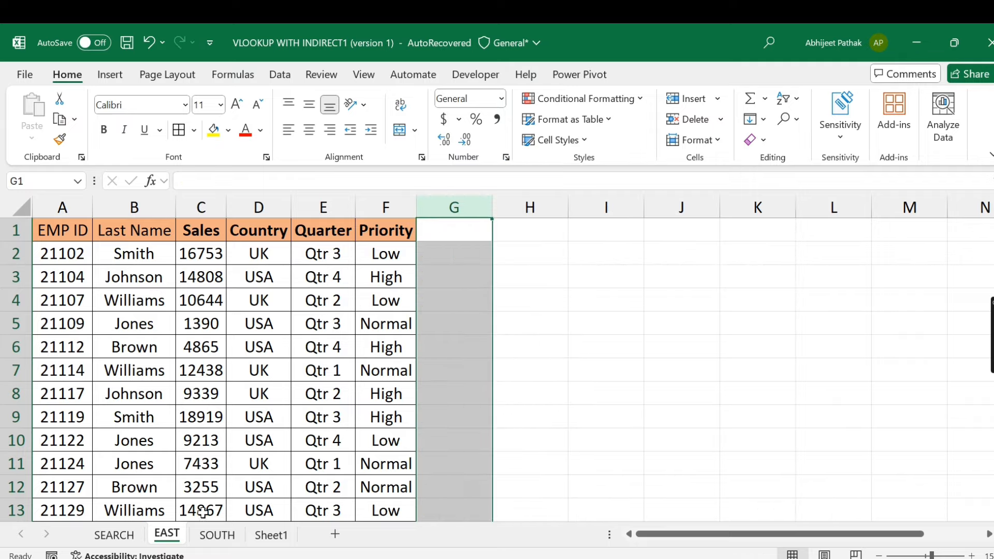
# Clear the Sales, Country and Priority lookup formulas in B4:D8 of the SEARCH sheet and return to cell B4.
pyautogui.click(146, 533)
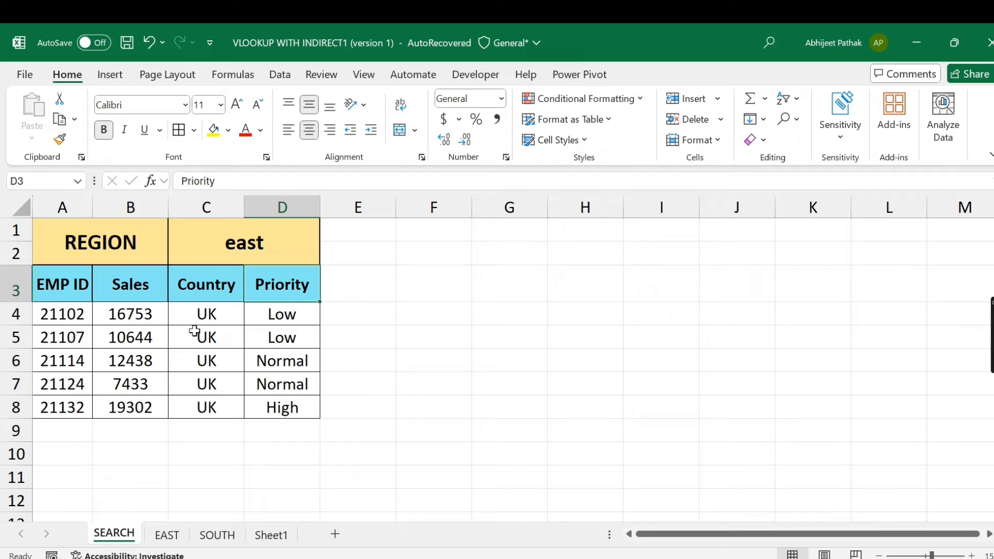
pyautogui.click(126, 314)
pyautogui.press('Delete')
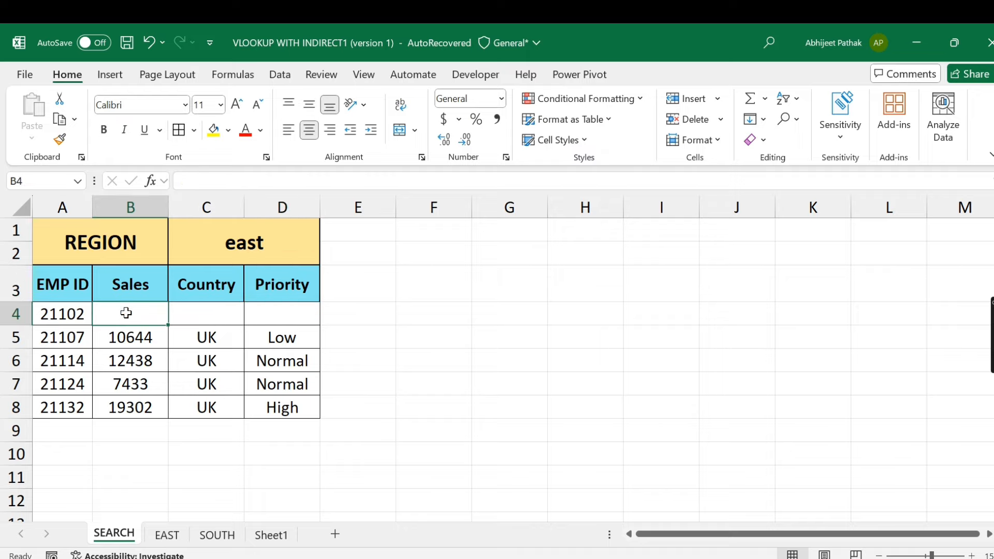
pyautogui.press('Down')
pyautogui.hotkey('ctrl', 'shift', 'Right')
pyautogui.hotkey('ctrl', 'shift', 'Down')
pyautogui.press('Delete')
pyautogui.press('Right')
pyautogui.press('Up')
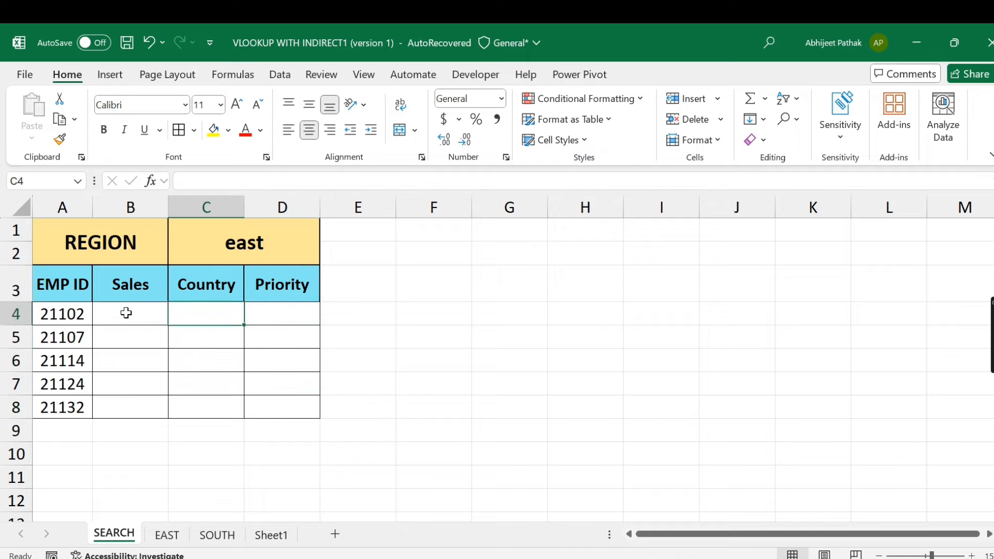
pyautogui.press('Left')
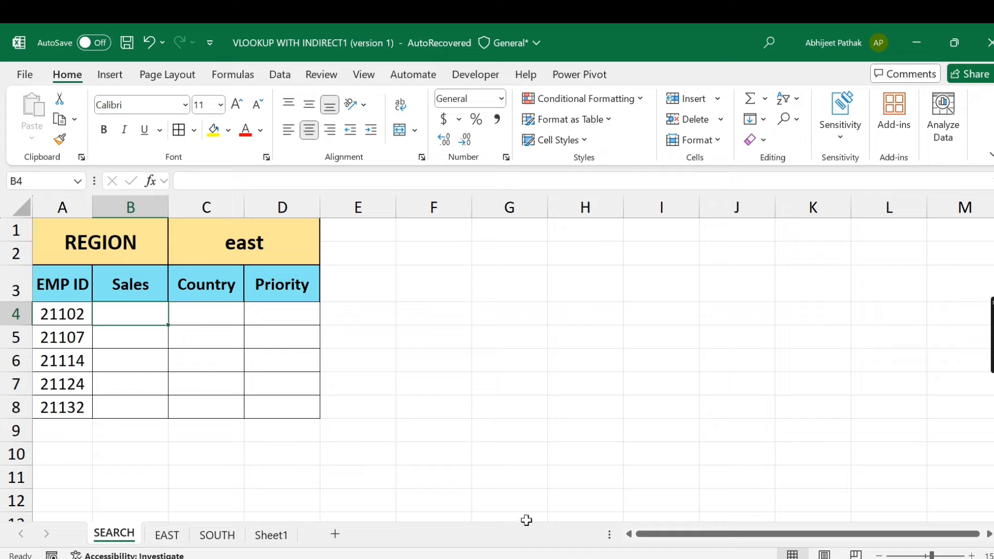
# Start a VLOOKUP formula in B4 with A4 as the lookup value.
pyautogui.write('=vlookup(')
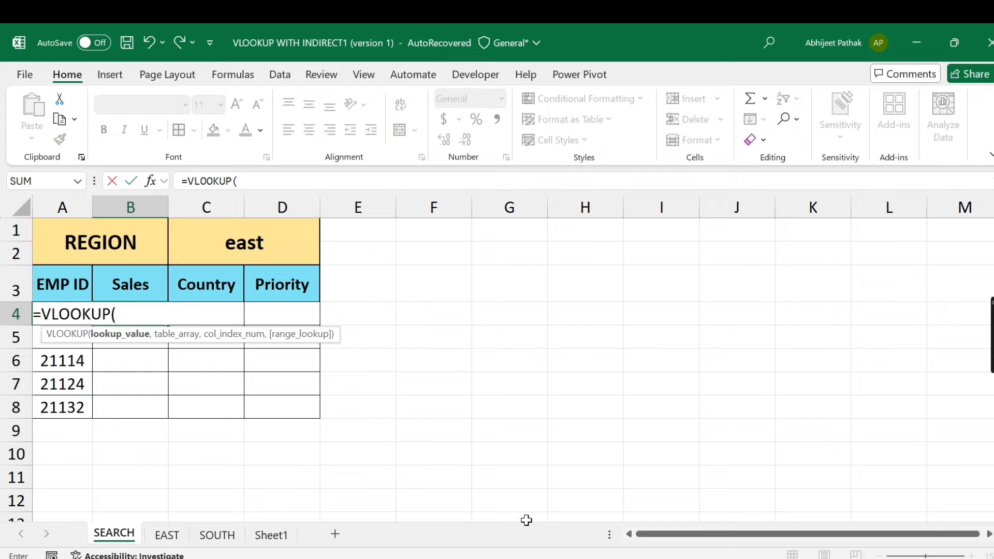
pyautogui.press('Left')
pyautogui.write(',')
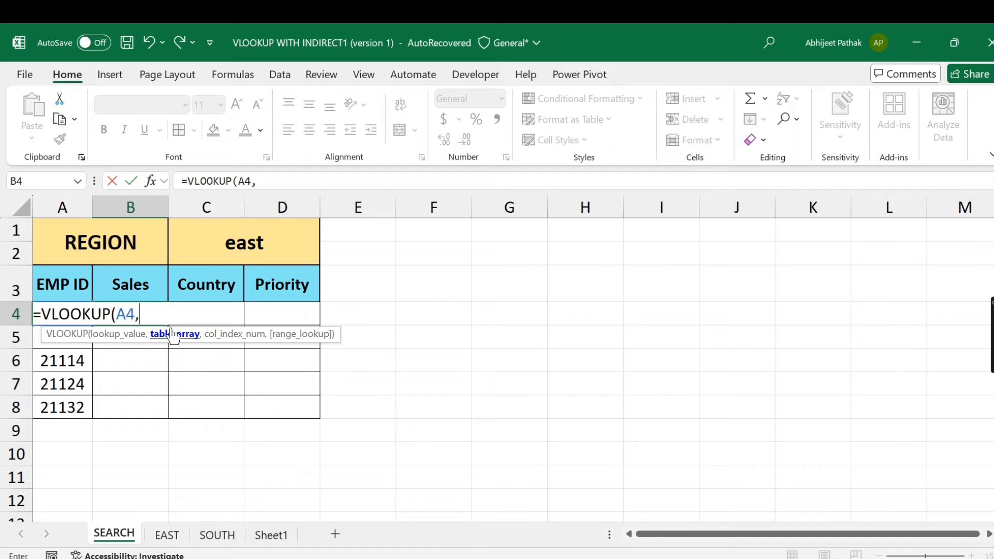
pyautogui.click(174, 537)
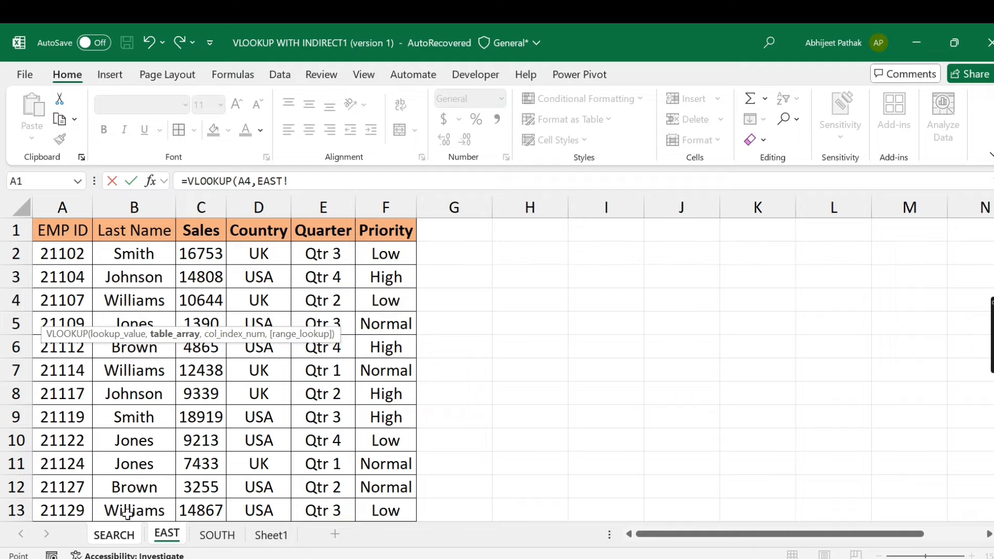
pyautogui.click(124, 538)
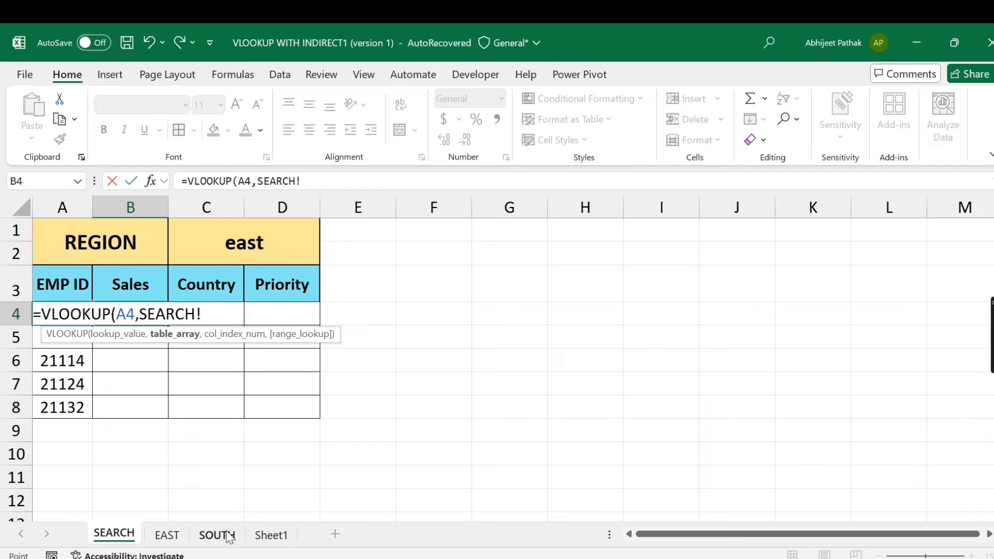
pyautogui.click(168, 535)
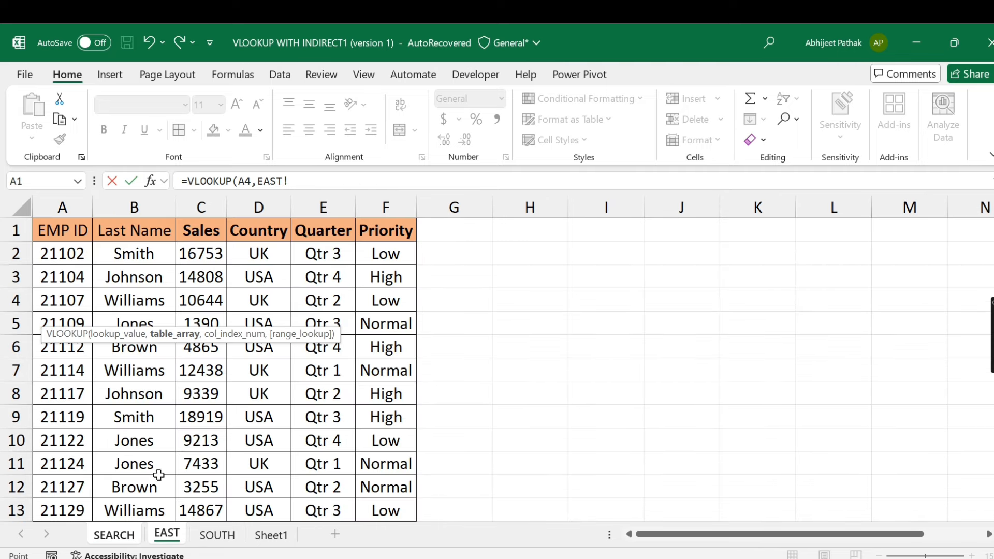
pyautogui.click(116, 536)
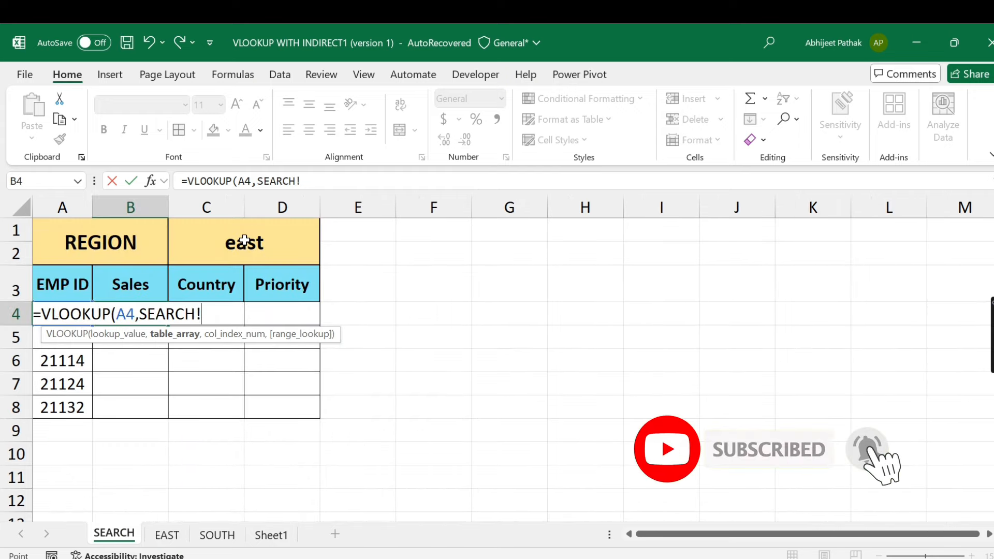
pyautogui.press('BackSpace')
pyautogui.press('BackSpace')
pyautogui.press('BackSpace')
pyautogui.press('BackSpace')
pyautogui.press('BackSpace')
pyautogui.press('BackSpace')
pyautogui.press('BackSpace')
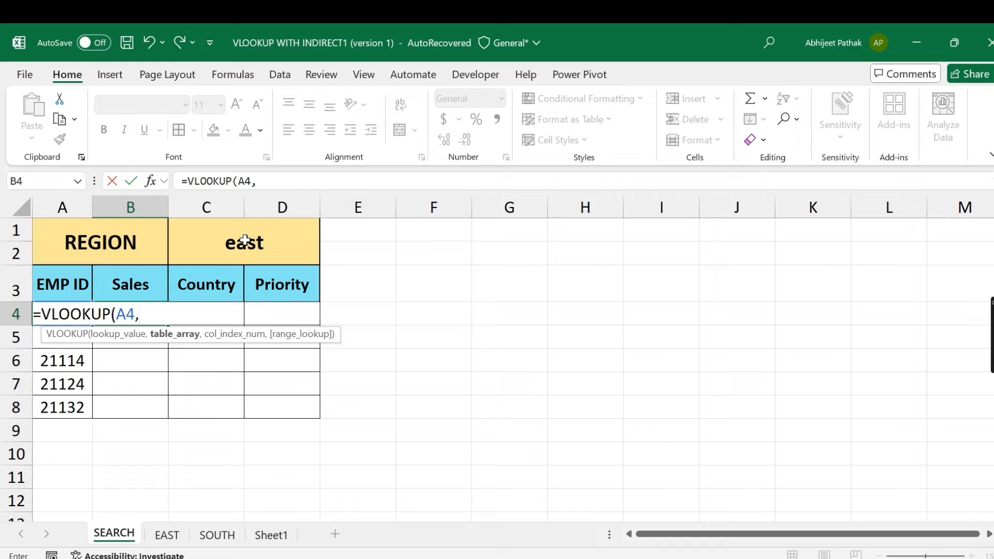
# Nest an OFFSET function as the table array of the VLOOKUP formula in B4.
pyautogui.write('off')
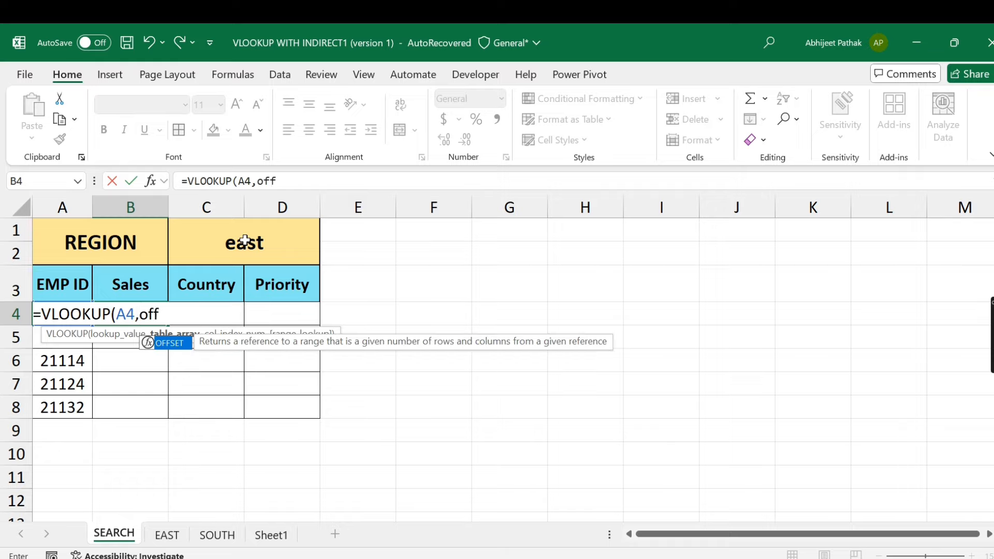
pyautogui.press('Tab')
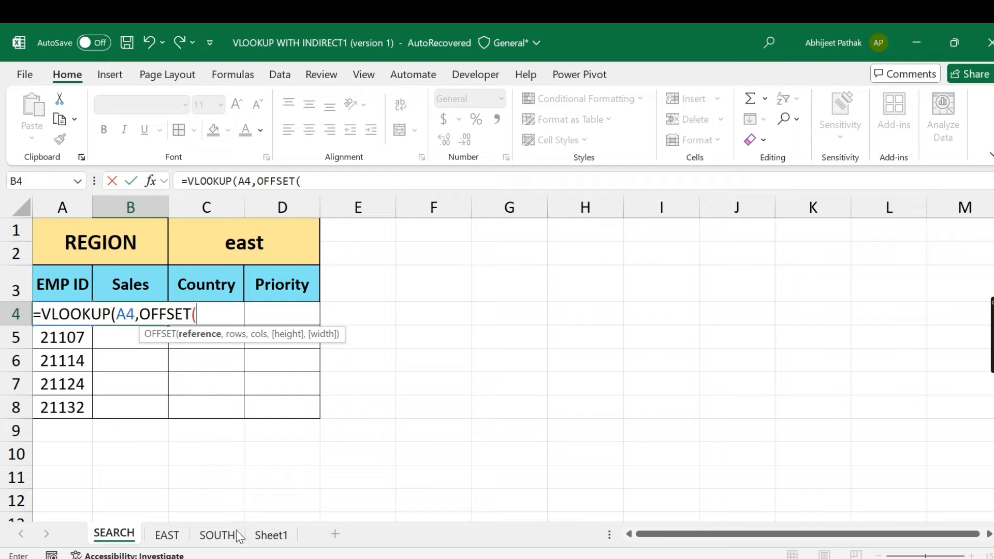
# Look at the EAST and SOUTH sheets, then return to SEARCH and remove the stray sheet reference from the formula.
pyautogui.click(166, 535)
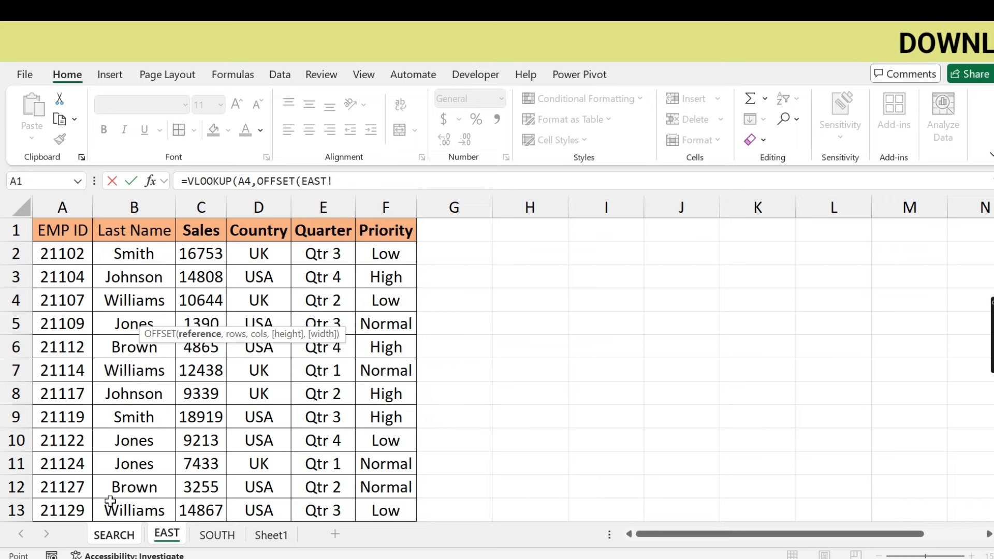
pyautogui.click(121, 537)
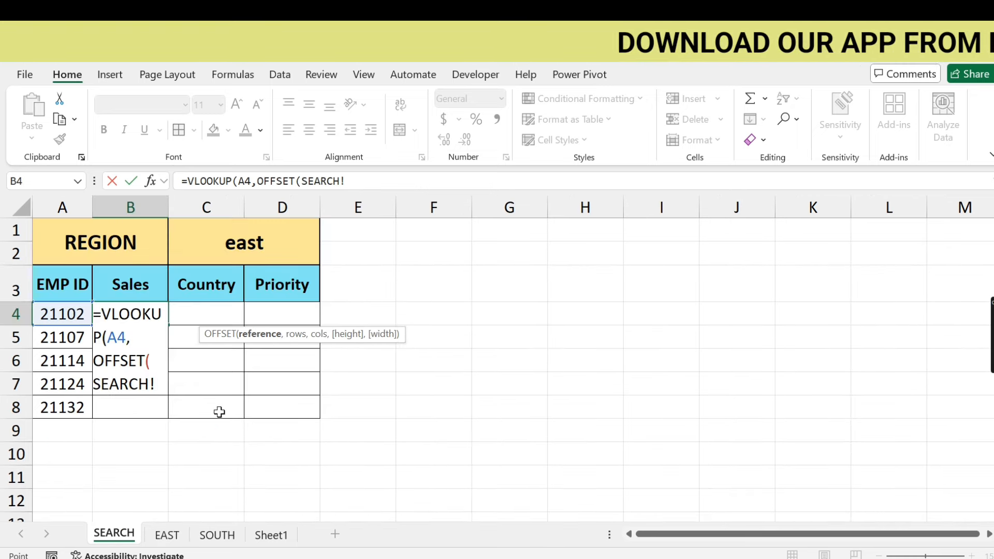
pyautogui.click(224, 533)
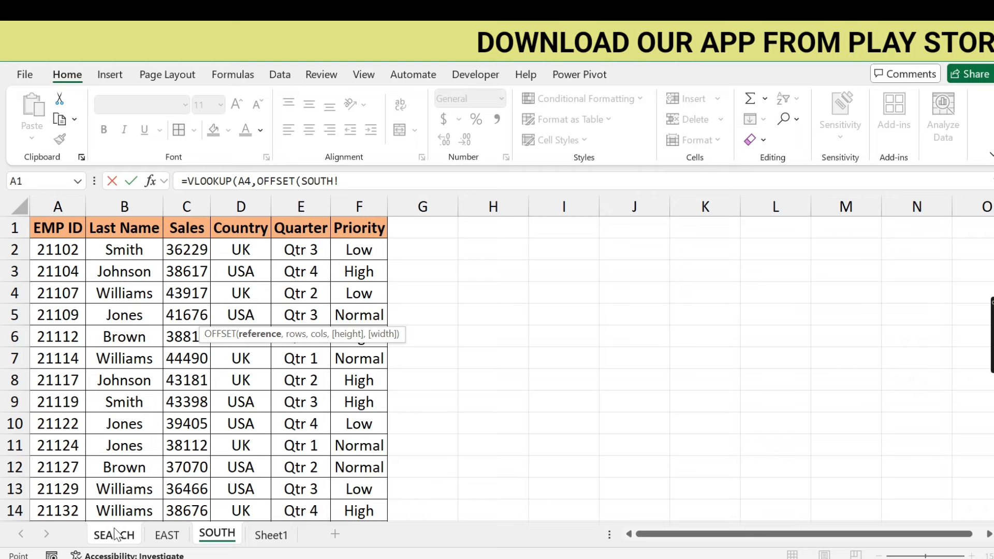
pyautogui.click(118, 535)
pyautogui.press('BackSpace')
pyautogui.press('BackSpace')
pyautogui.press('BackSpace')
pyautogui.press('BackSpace')
pyautogui.press('BackSpace')
pyautogui.press('BackSpace')
pyautogui.press('BackSpace')
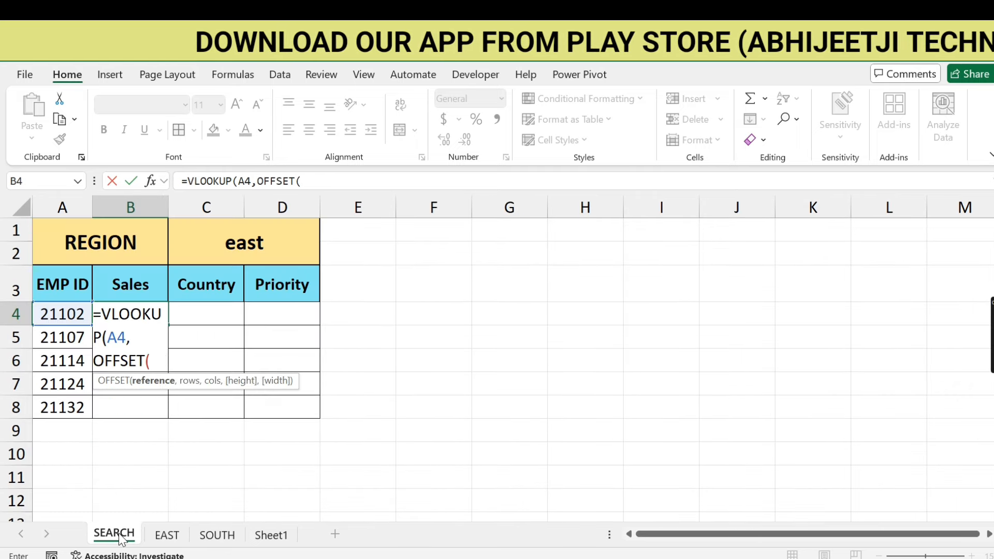
# Nest INDIRECT as OFFSET's reference and build its text from SEARCH!C1&"!".
pyautogui.write('indi')
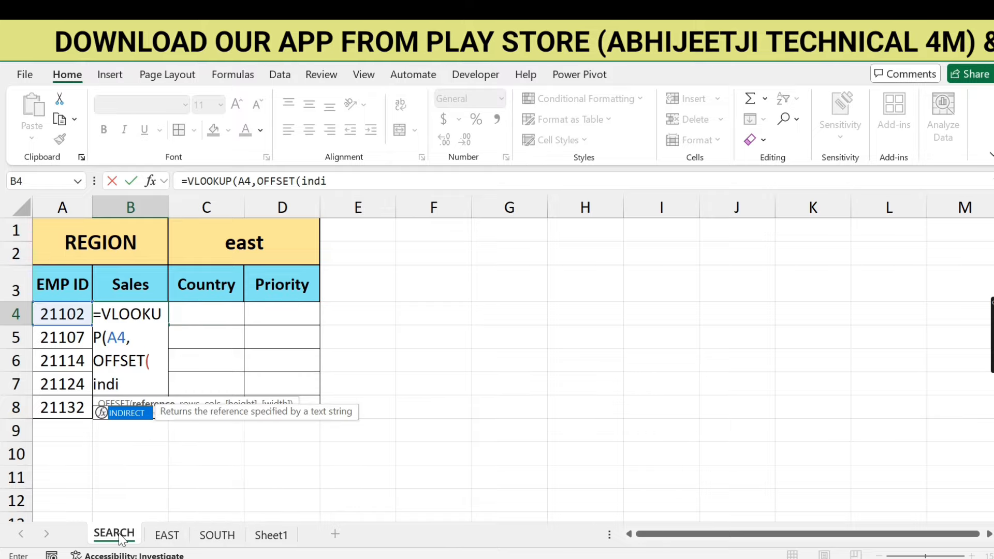
pyautogui.press('Tab')
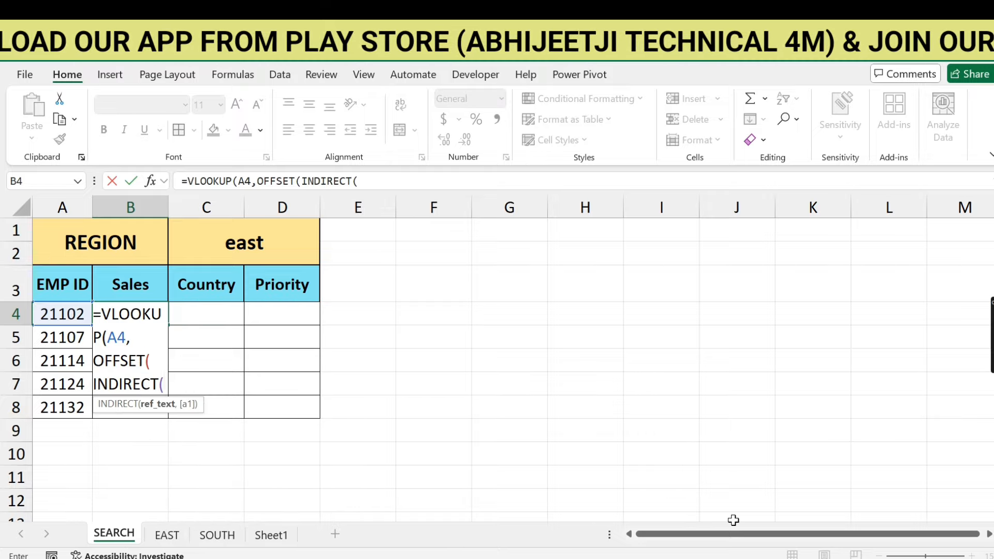
pyautogui.click(280, 239)
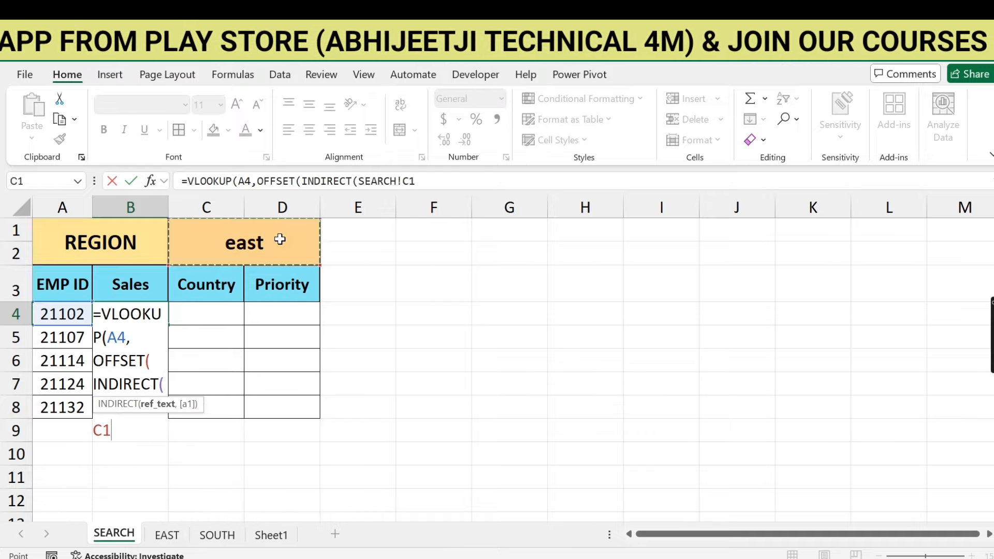
pyautogui.write('&"!')
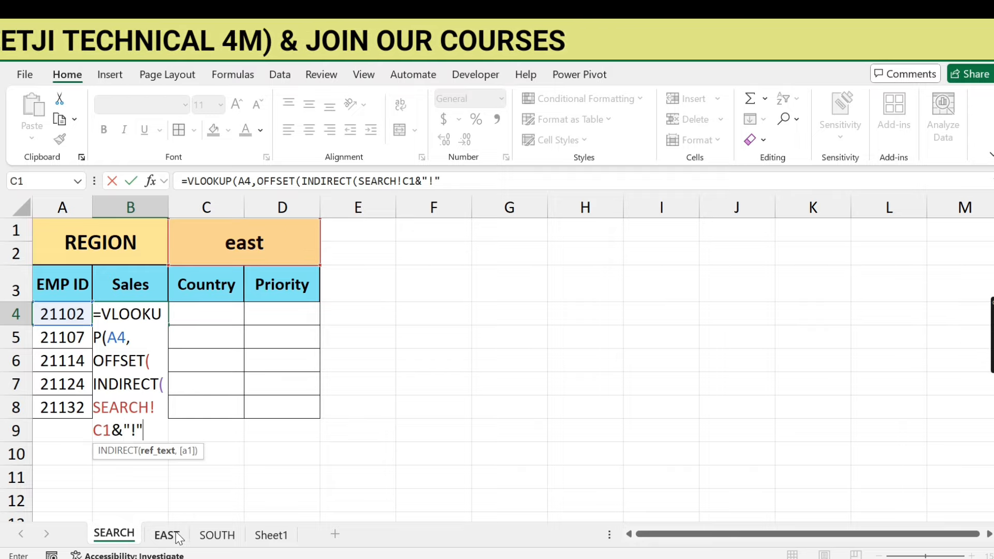
# Preview the evaluated result of SEARCH!C1&"!" inside the formula and restore the original expression each time.
pyautogui.moveTo(359, 180); pyautogui.dragTo(447, 176)
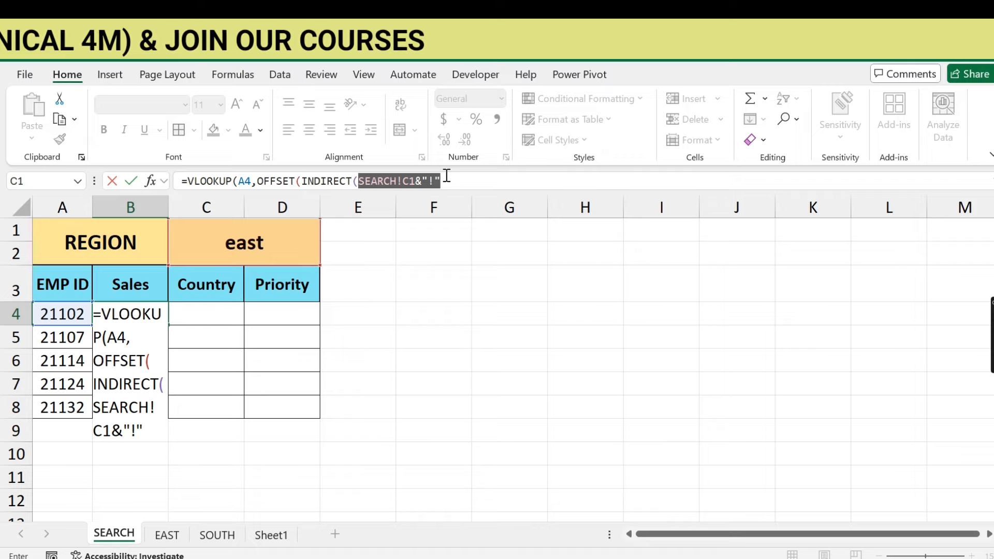
pyautogui.click(377, 181)
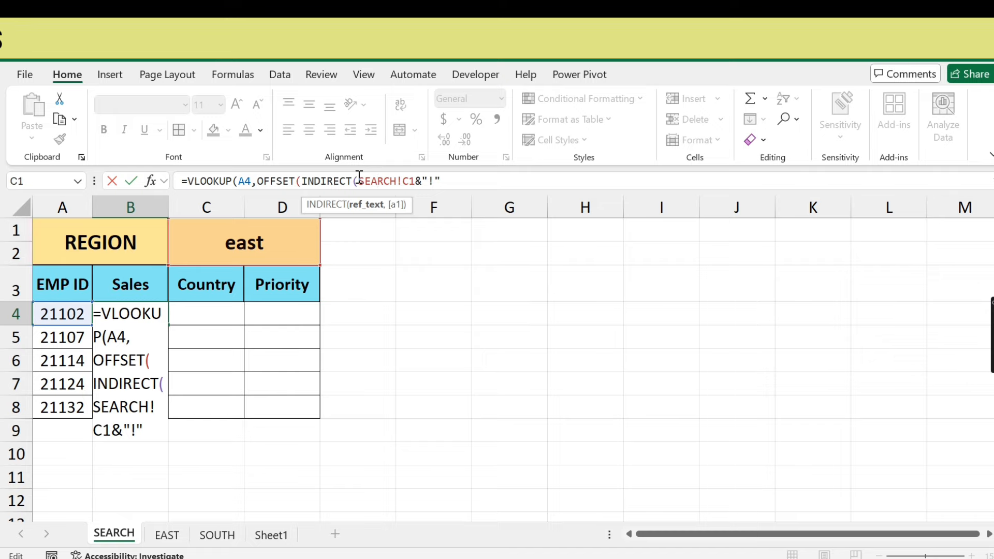
pyautogui.moveTo(359, 177); pyautogui.dragTo(506, 177)
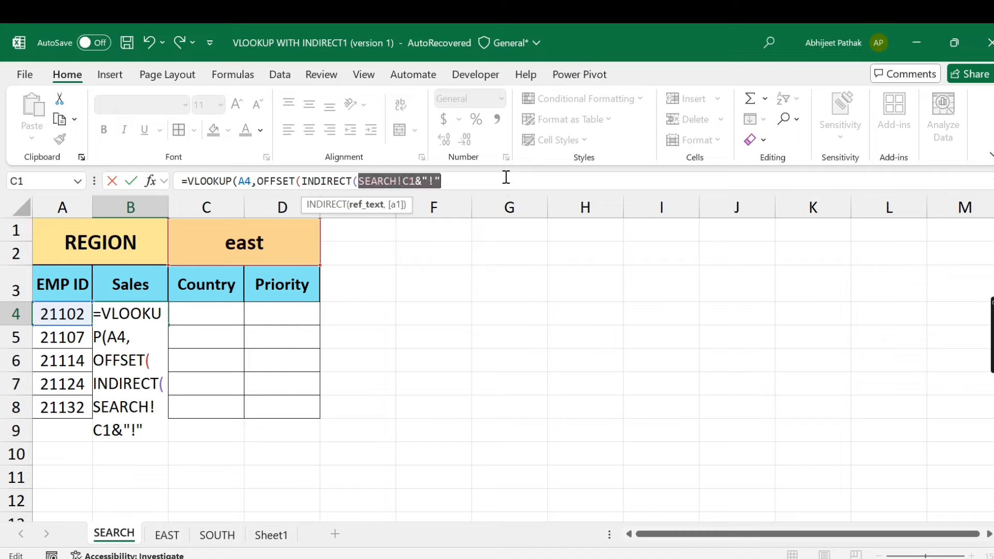
pyautogui.press('F9')
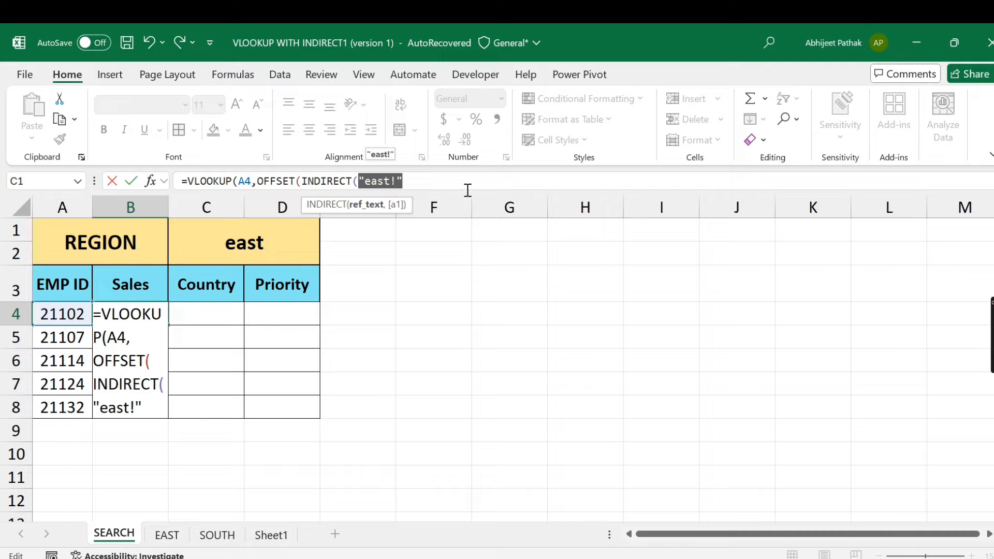
pyautogui.hotkey('ctrl', 'z')
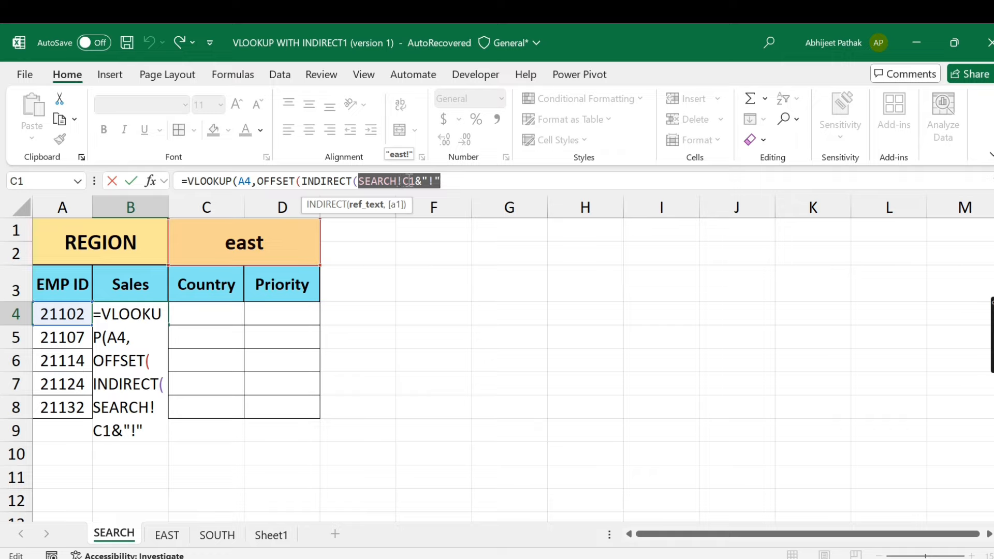
pyautogui.press('F9')
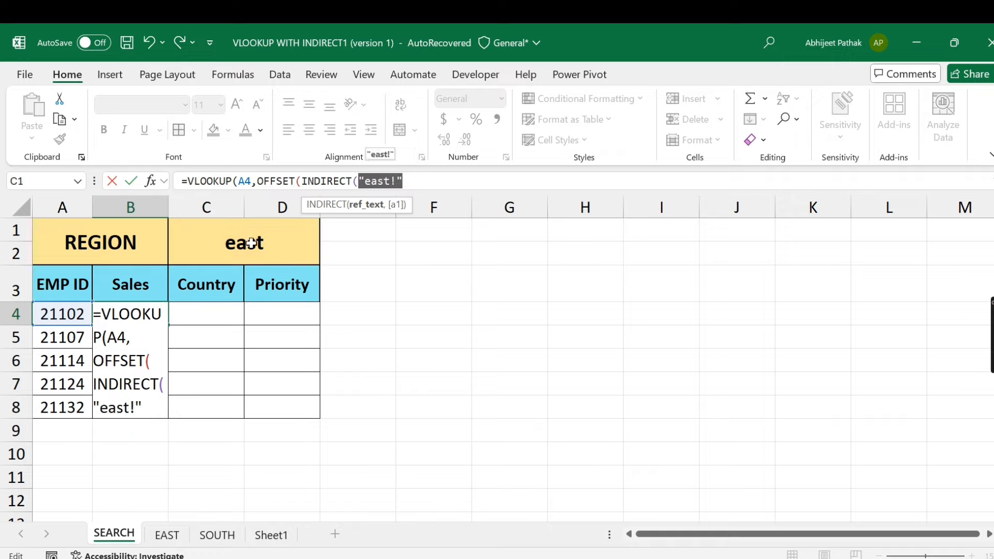
pyautogui.hotkey('ctrl', 'z')
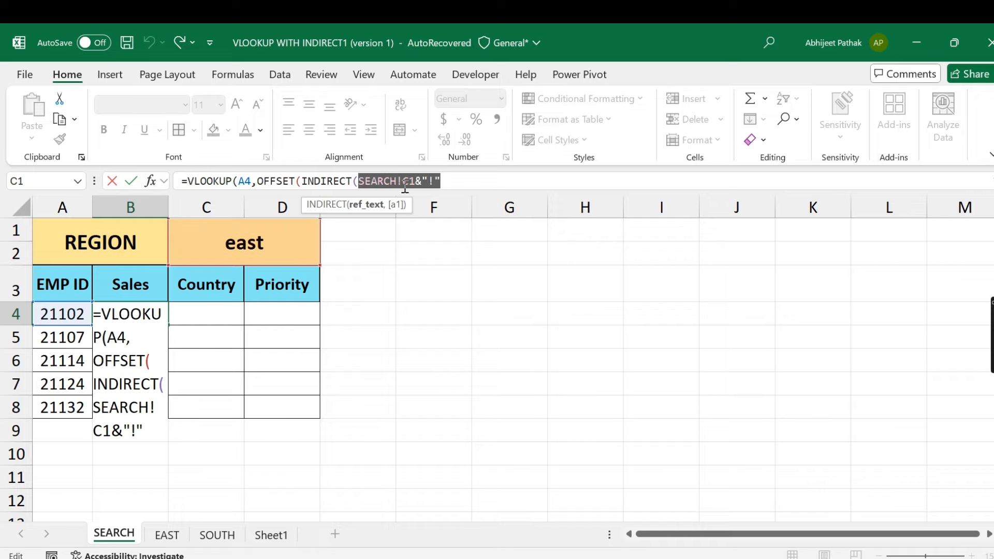
# Append &"a1" to the INDIRECT reference text and try to commit the formula.
pyautogui.click(538, 181)
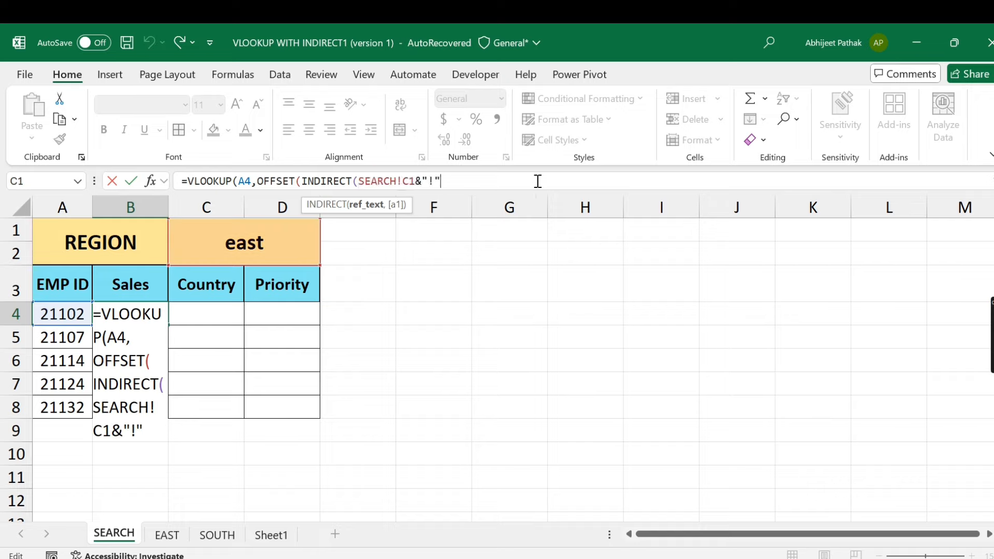
pyautogui.write('&"a"')
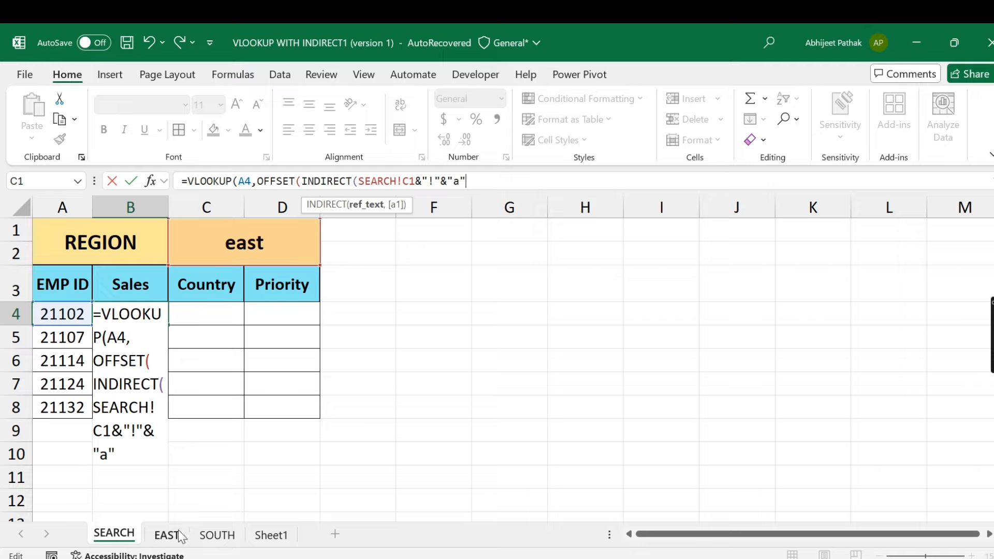
pyautogui.press('Left')
pyautogui.write('1')
pyautogui.press('Return')
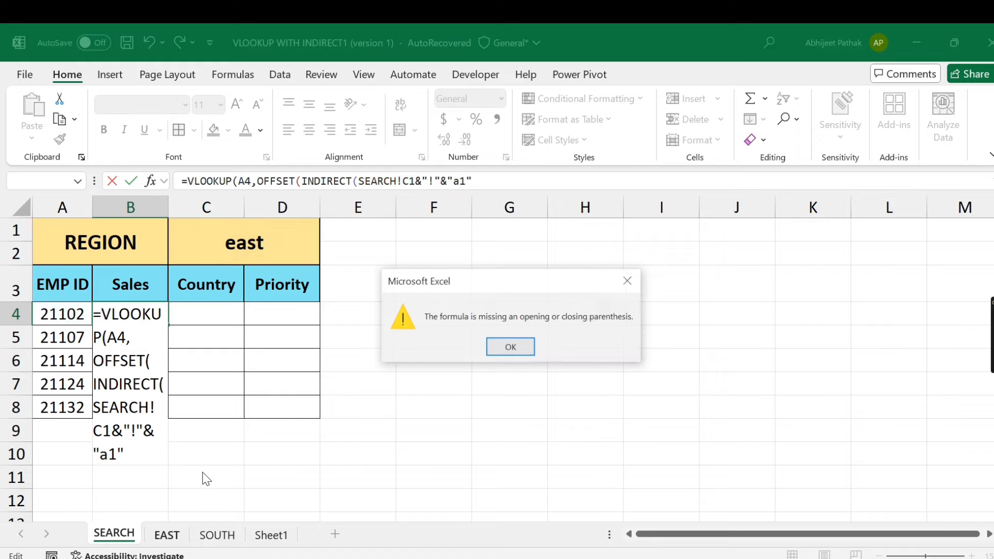
pyautogui.click(510, 350)
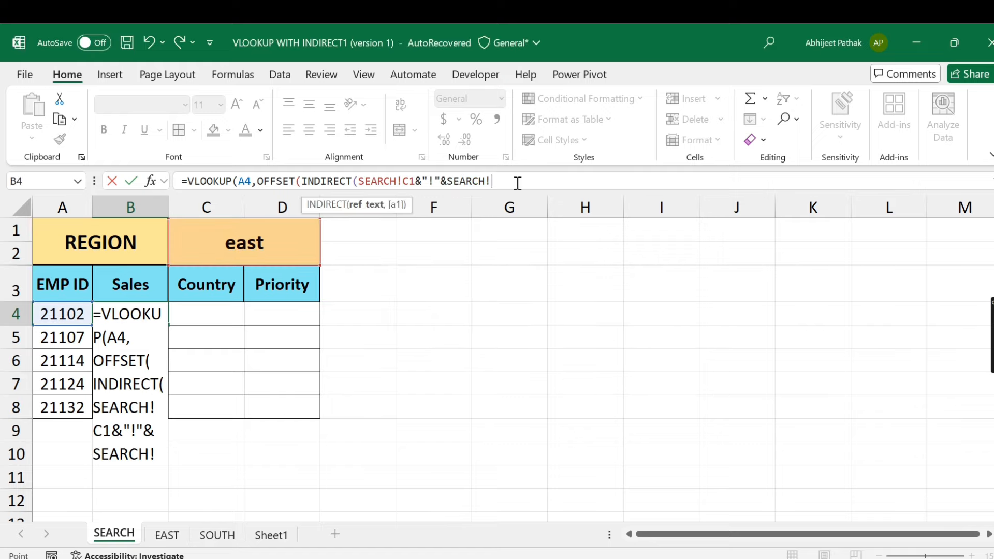
# Remove the stray SEARCH! reference, re-enter "a1" at the end of the INDIRECT text and try to commit again.
pyautogui.press('BackSpace')
pyautogui.press('BackSpace')
pyautogui.press('BackSpace')
pyautogui.press('BackSpace')
pyautogui.press('BackSpace')
pyautogui.press('BackSpace')
pyautogui.press('BackSpace')
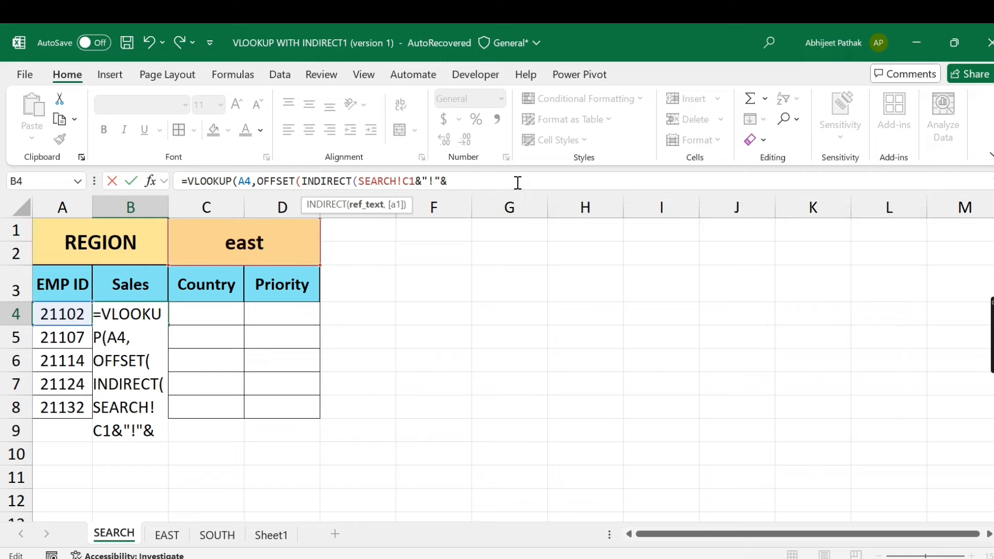
pyautogui.write('"a1"')
pyautogui.press('Return')
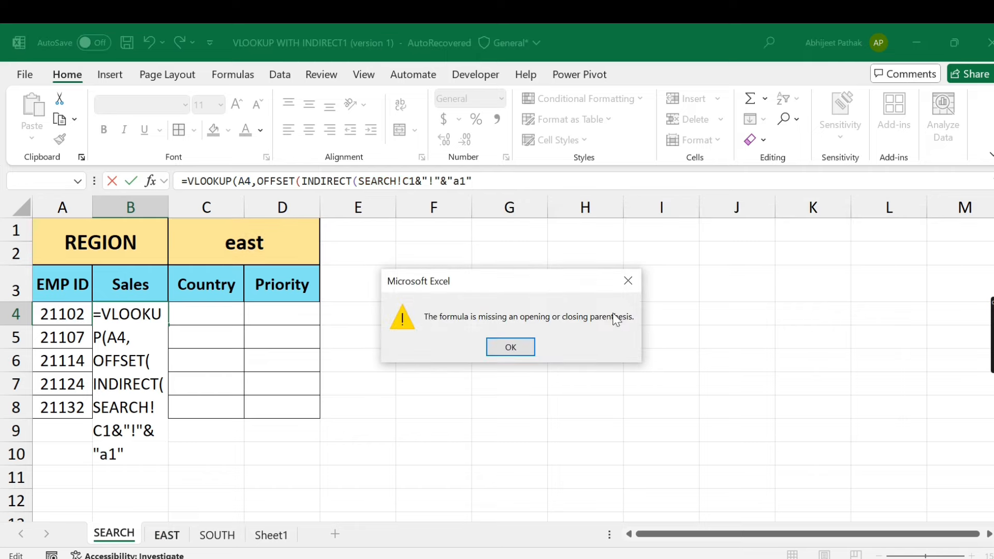
# Clean up the end of the formula, close INDIRECT after "a1" and continue to OFFSET's rows argument.
pyautogui.click(629, 281)
pyautogui.press('BackSpace')
pyautogui.press('BackSpace')
pyautogui.press('BackSpace')
pyautogui.press('BackSpace')
pyautogui.press('BackSpace')
pyautogui.press('BackSpace')
pyautogui.press('BackSpace')
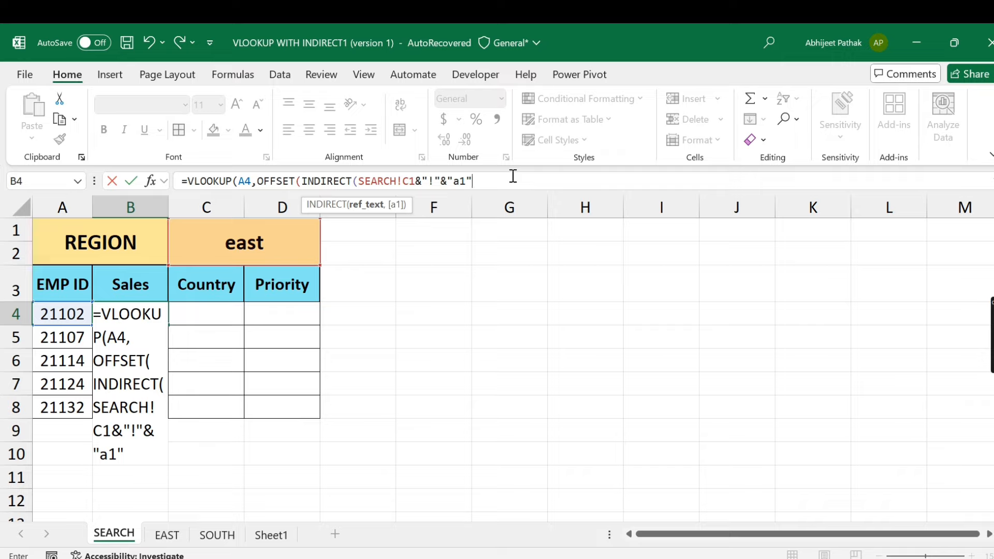
pyautogui.write(')')
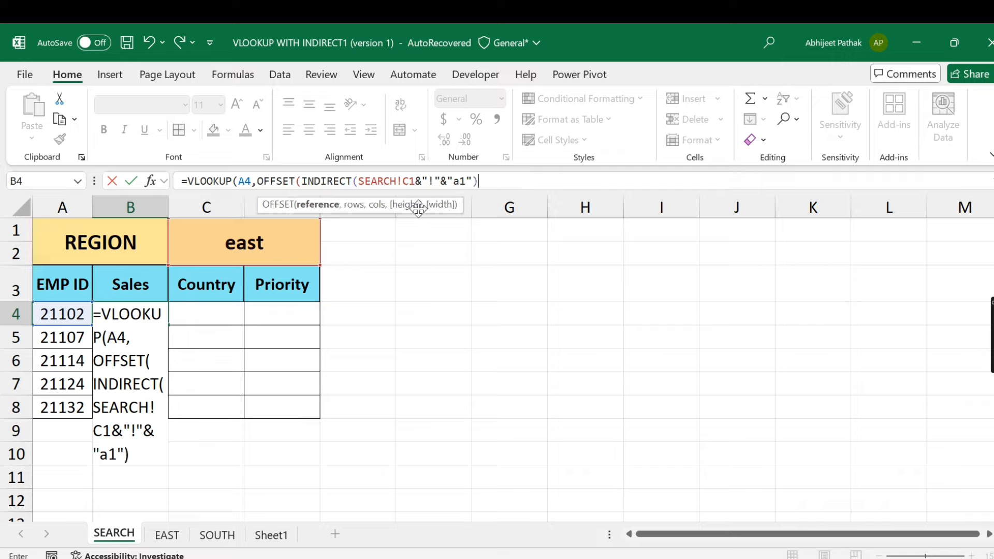
pyautogui.write(',')
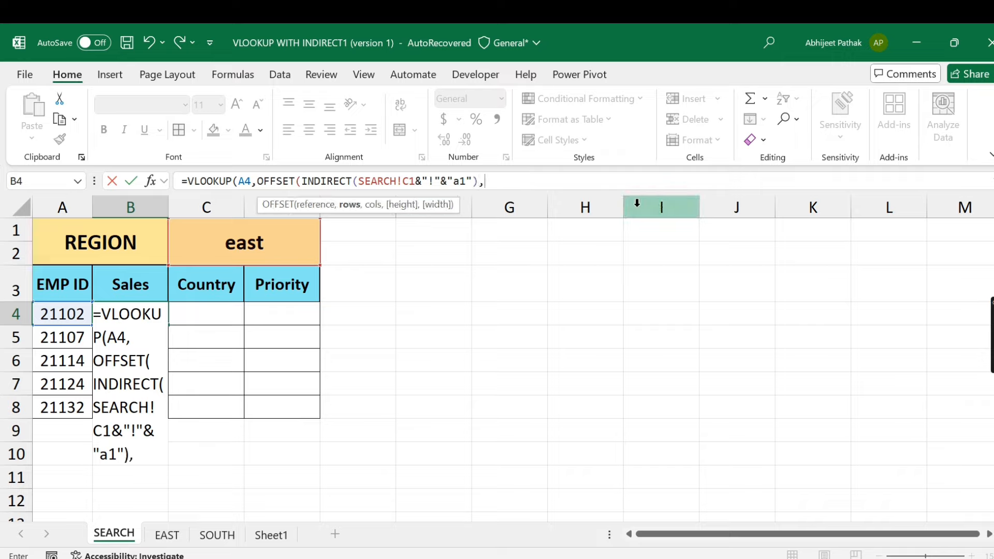
# Bring up the EAST sheet, remove its reference from the formula, and set OFFSET's rows and cols arguments to 0.
pyautogui.click(167, 536)
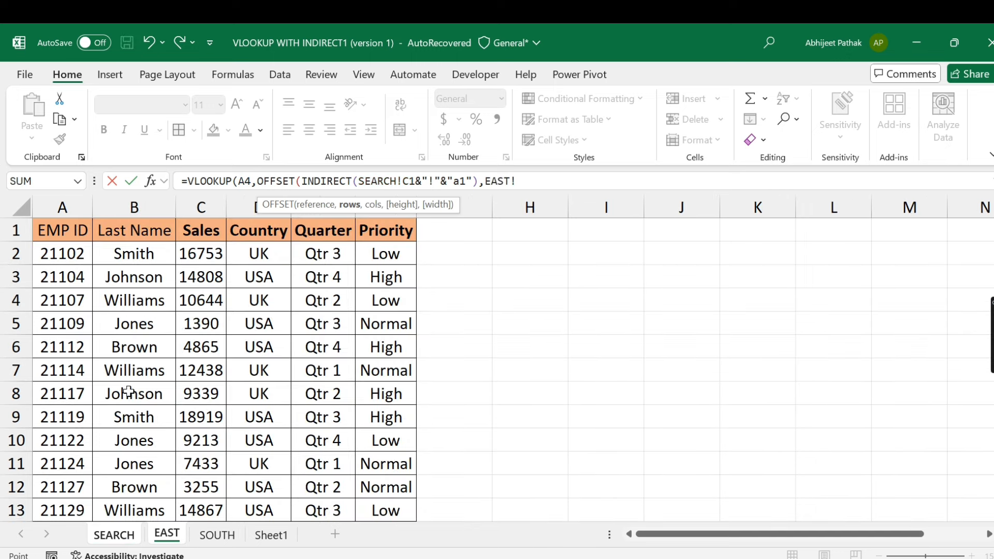
pyautogui.press('BackSpace')
pyautogui.press('BackSpace')
pyautogui.press('BackSpace')
pyautogui.press('BackSpace')
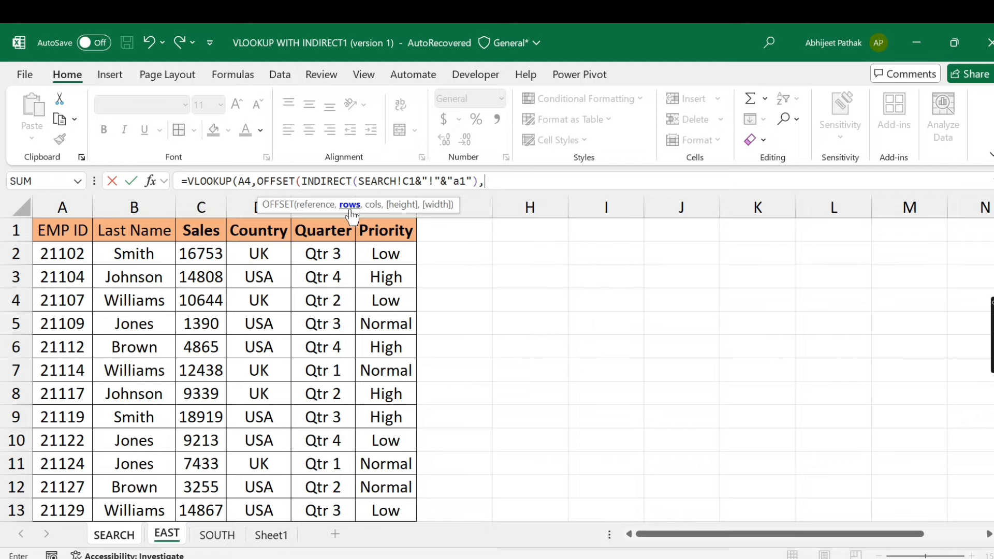
pyautogui.write('0')
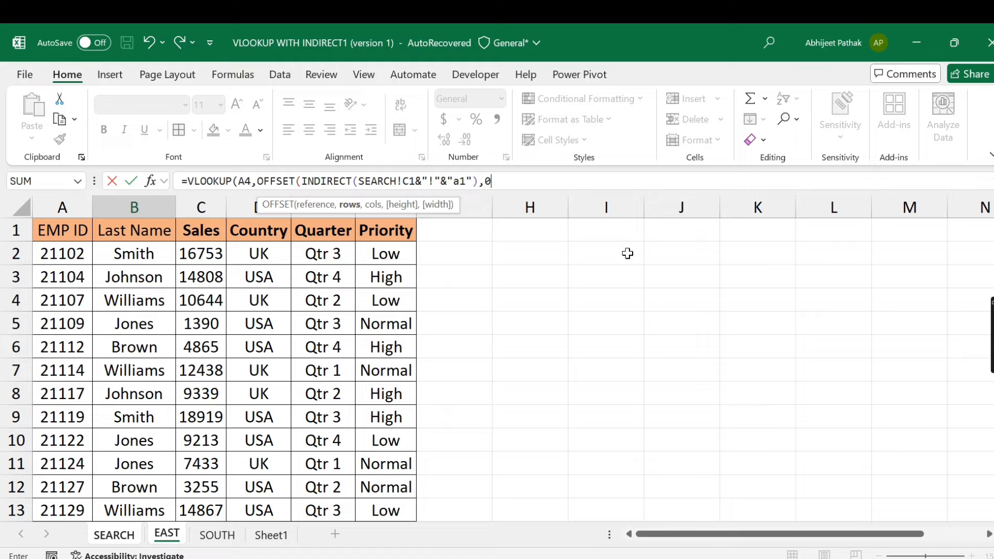
pyautogui.write(',0')
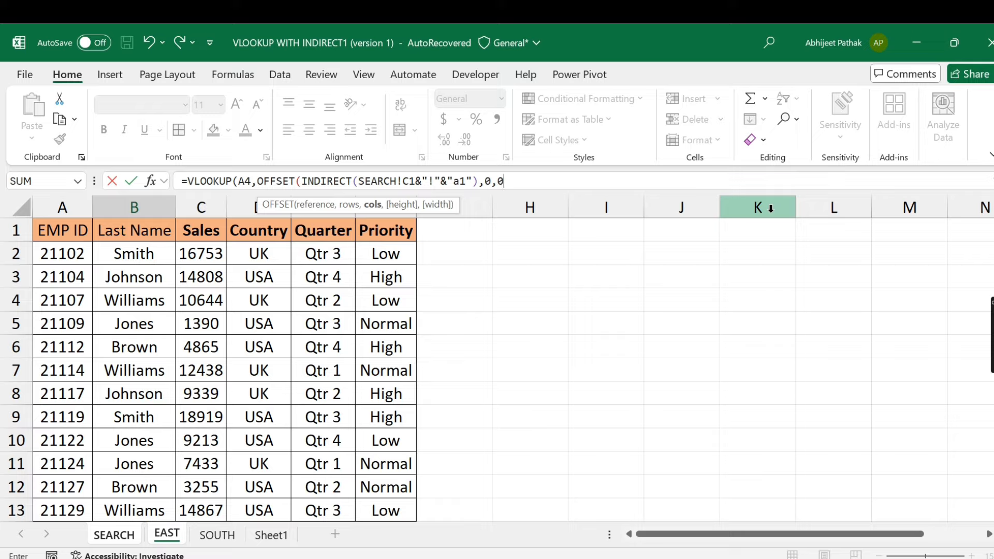
pyautogui.write(',')
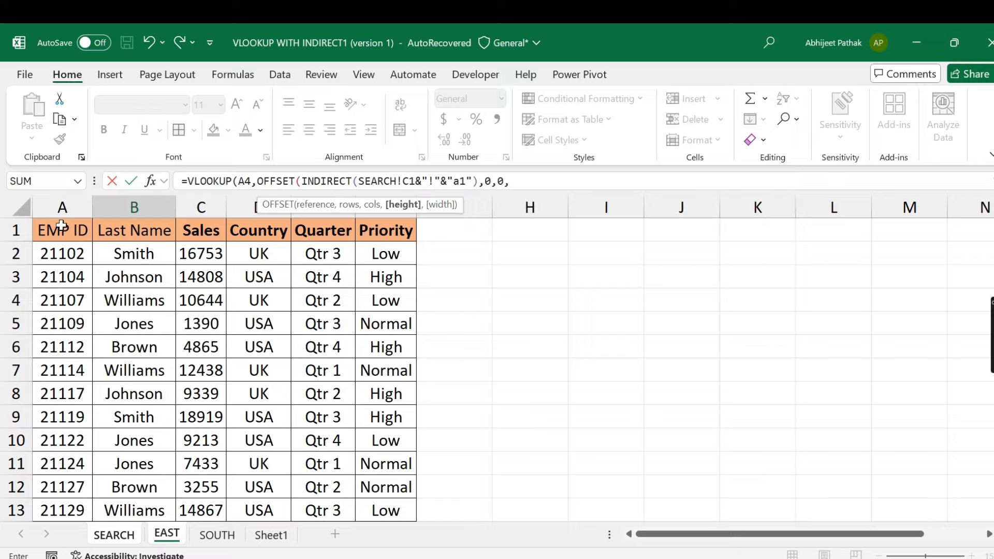
# Set OFFSET's height argument to COUNTA of column A on the EAST sheet.
pyautogui.scroll(-1, 73, 459)
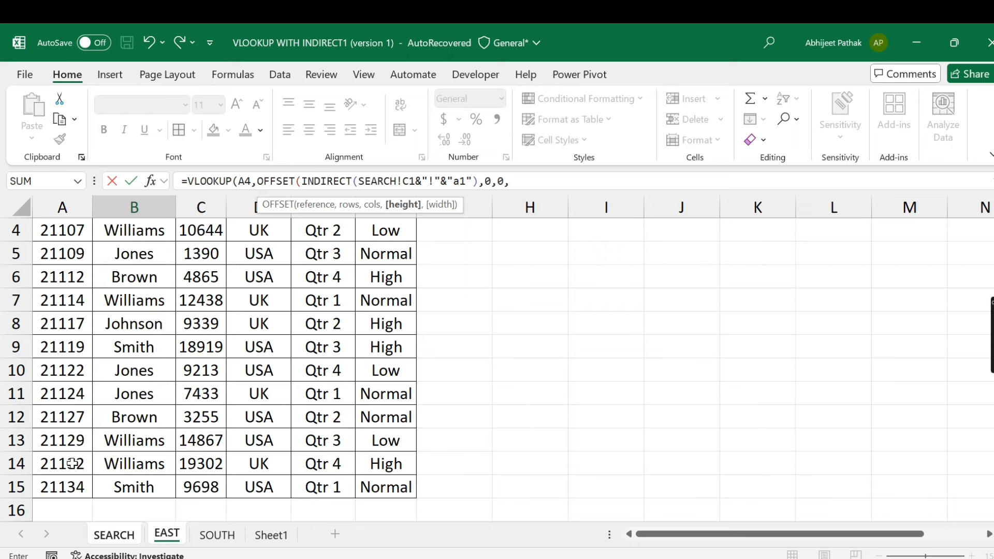
pyautogui.scroll(1, 73, 482)
pyautogui.scroll(-1, 68, 511)
pyautogui.write('counta')
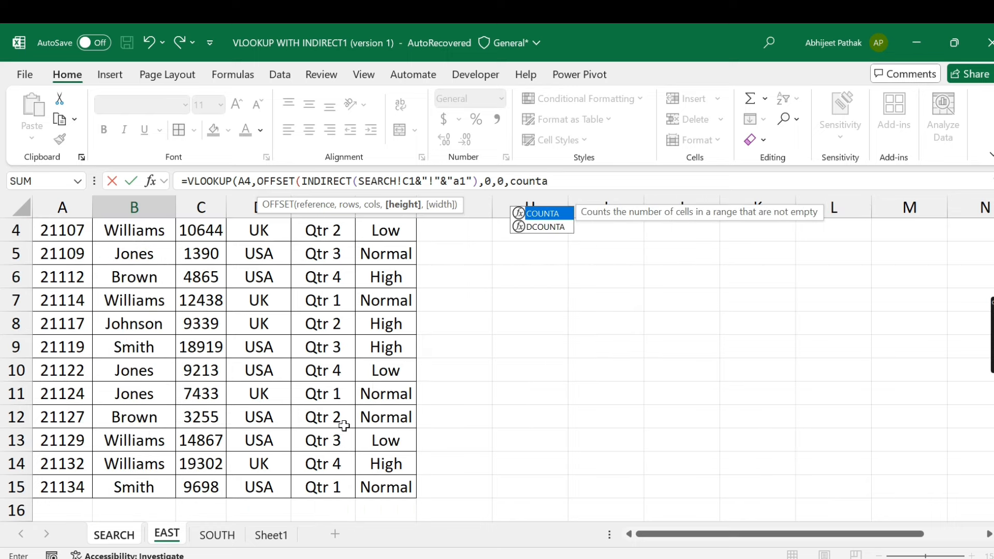
pyautogui.press('Tab')
pyautogui.scroll(1, 77, 218)
pyautogui.click(63, 206)
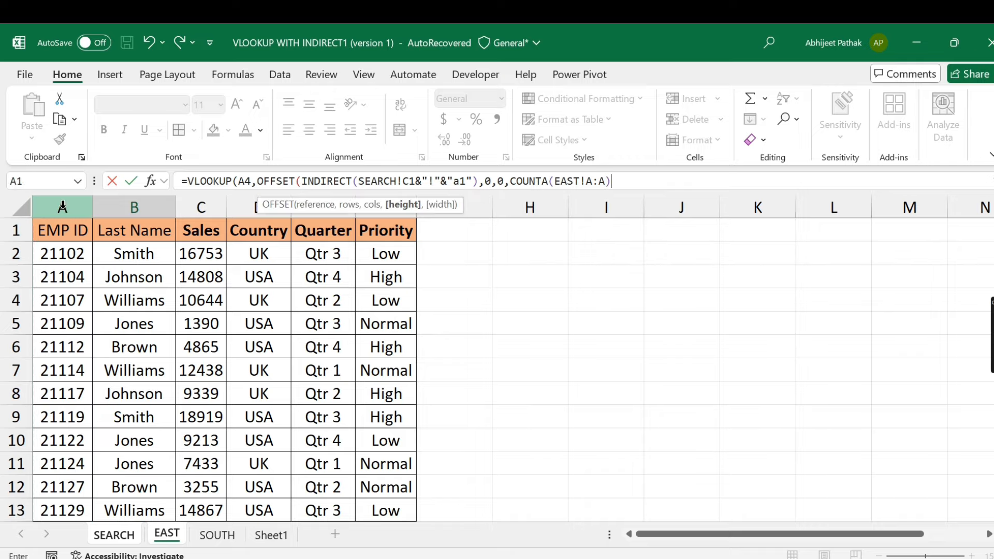
# Set OFFSET's width argument to COUNTA of row 1 on the EAST sheet and close the OFFSET function.
pyautogui.write(',')
pyautogui.write('couint')
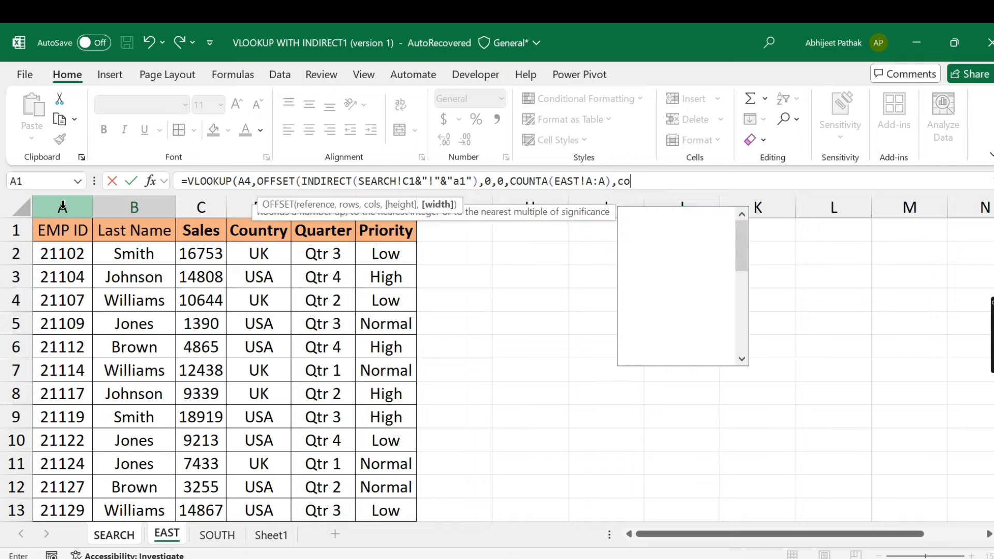
pyautogui.write('nta(')
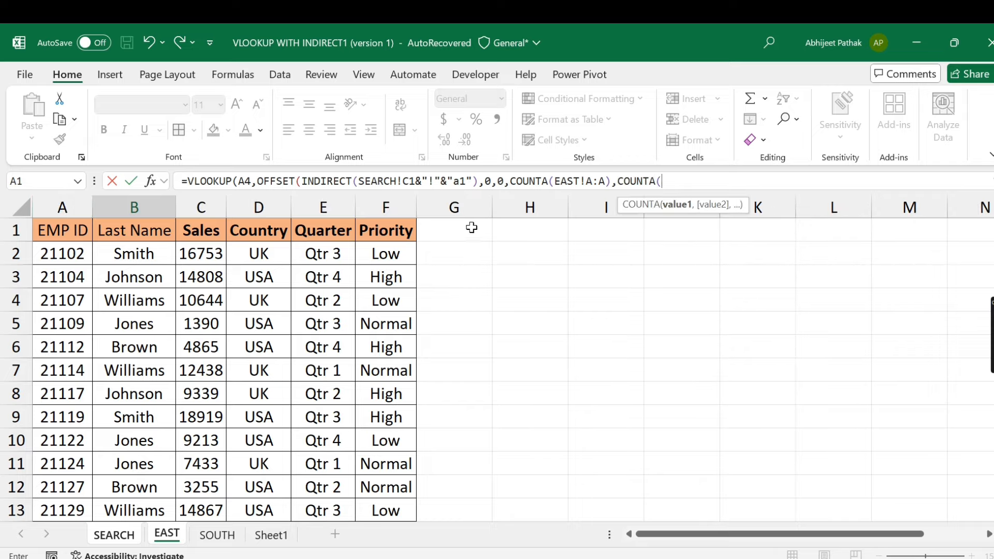
pyautogui.click(13, 229)
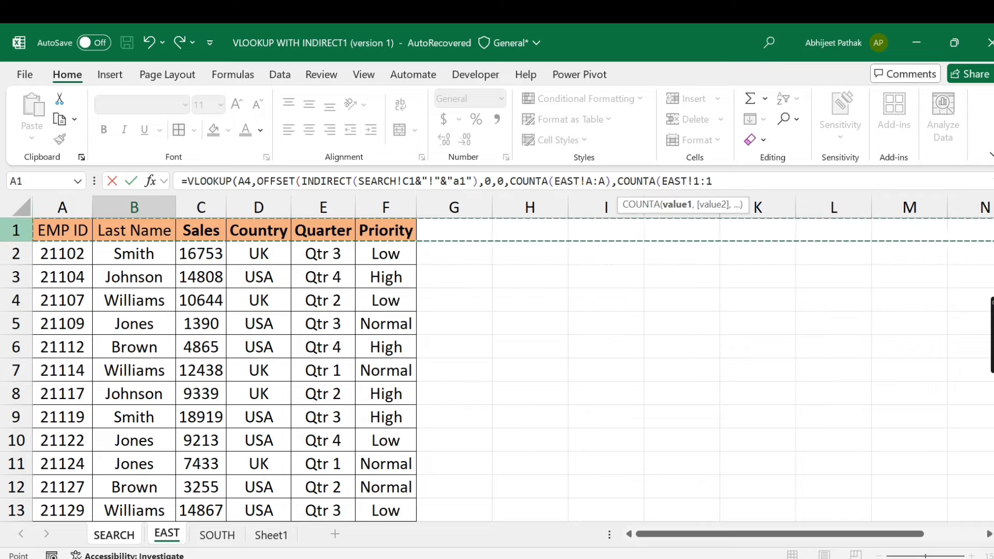
pyautogui.write(')')
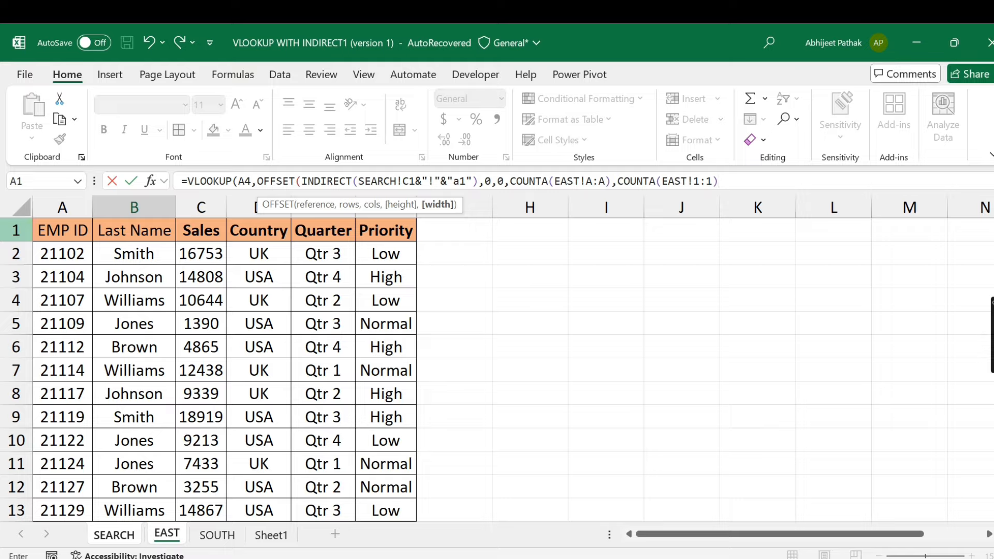
pyautogui.write(')')
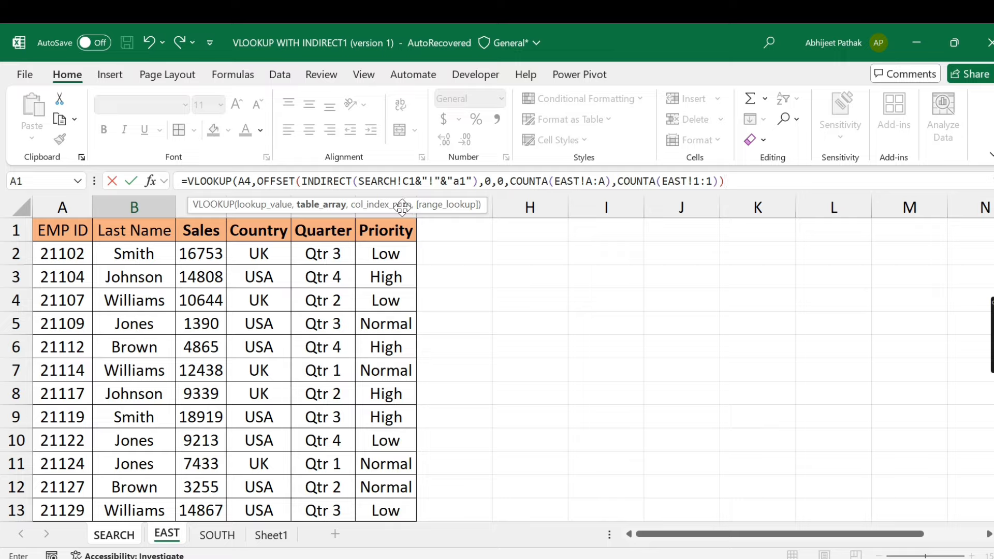
# Start MATCH as VLOOKUP's column index, using the SEARCH sheet headers as the absolute lookup value $B$3:$D$3.
pyautogui.write(',')
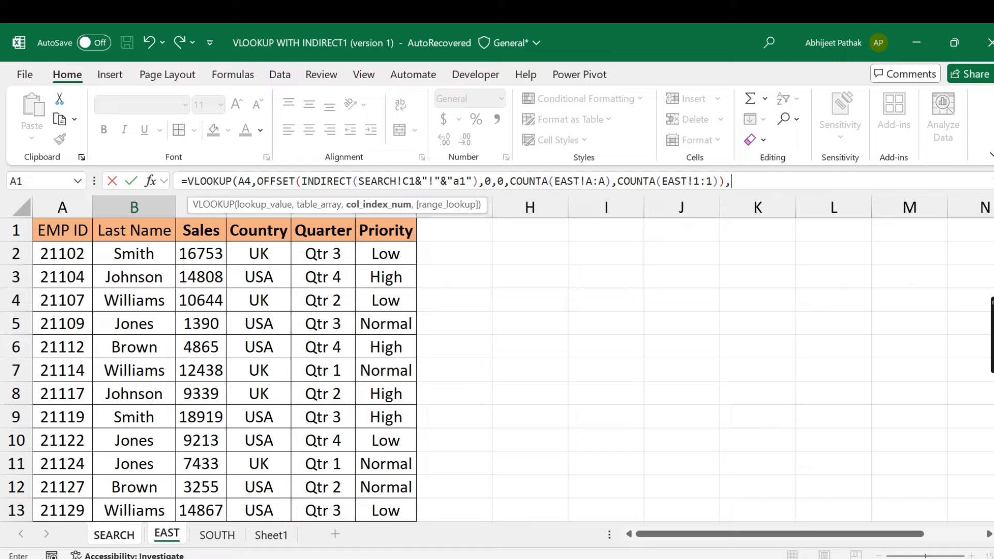
pyautogui.write('match')
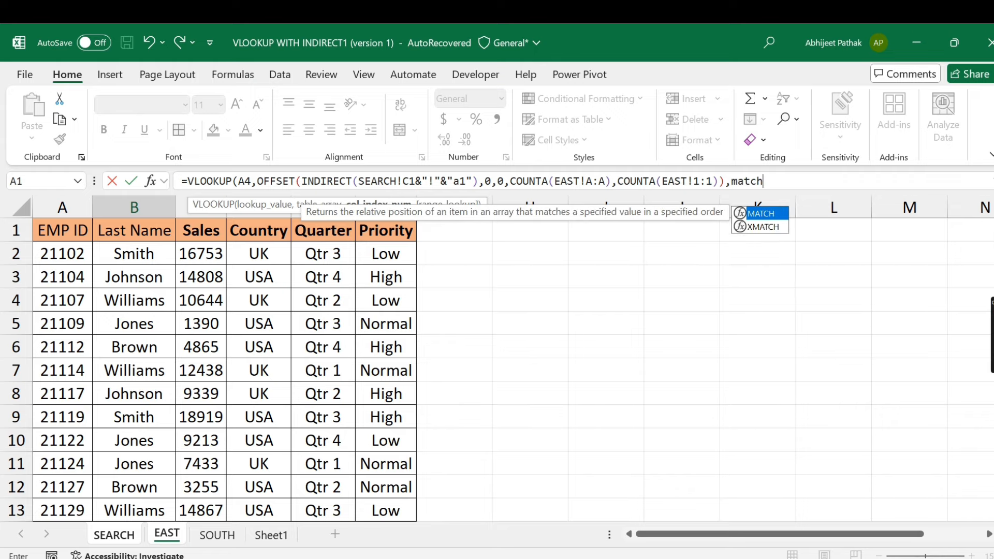
pyautogui.press('Tab')
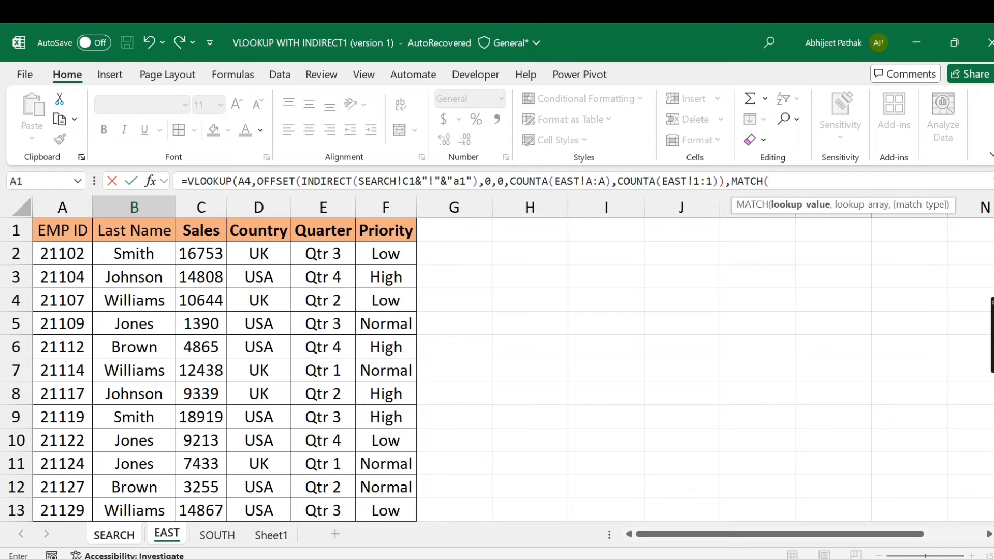
pyautogui.click(115, 535)
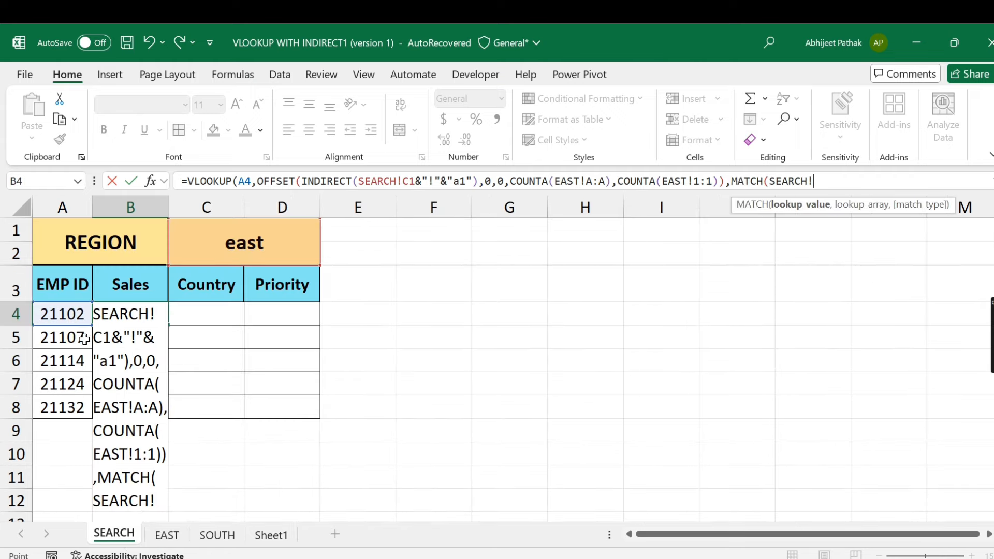
pyautogui.moveTo(127, 286); pyautogui.dragTo(271, 289)
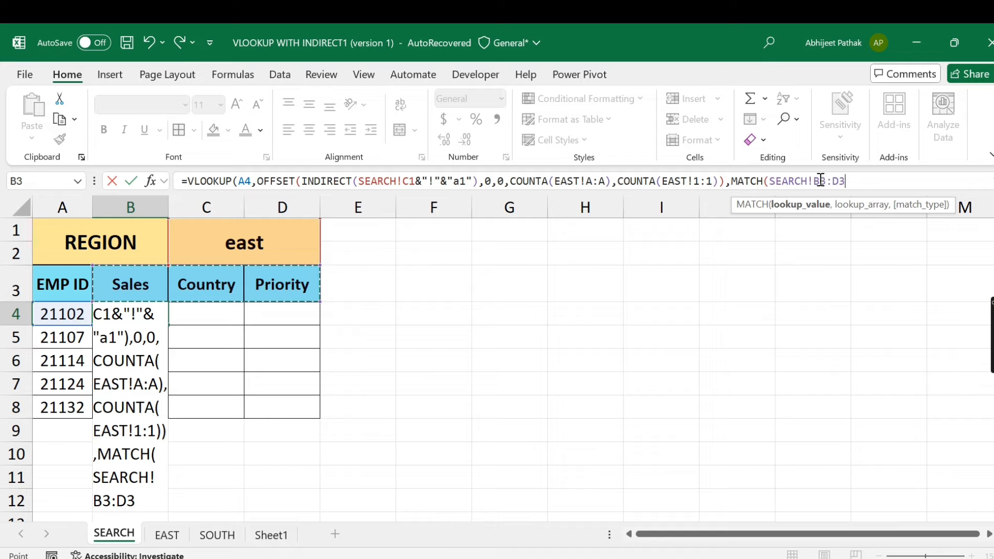
pyautogui.moveTo(814, 181); pyautogui.dragTo(869, 178)
pyautogui.press('F4')
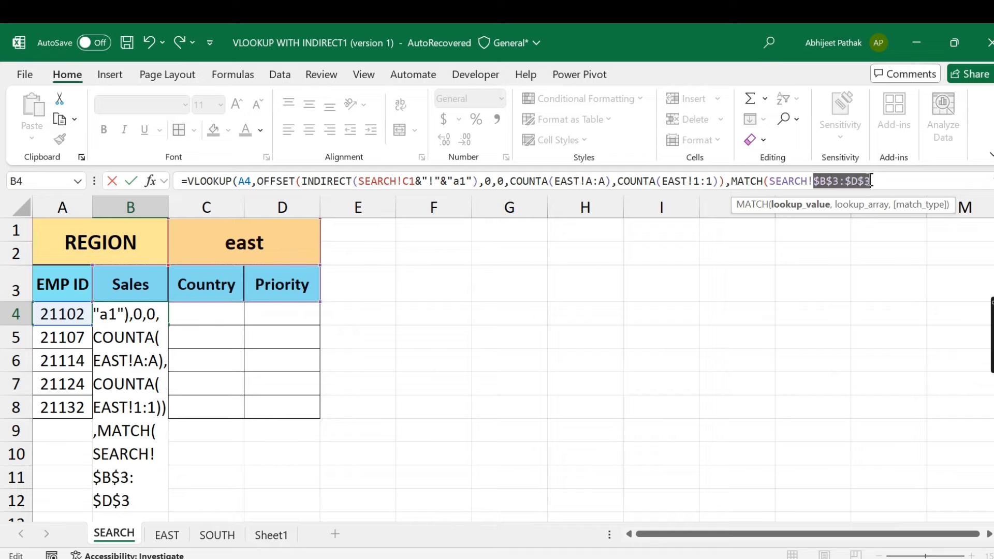
# Copy the complete OFFSET expression from VLOOKUP's table array and paste it as MATCH's lookup array.
pyautogui.write(',')
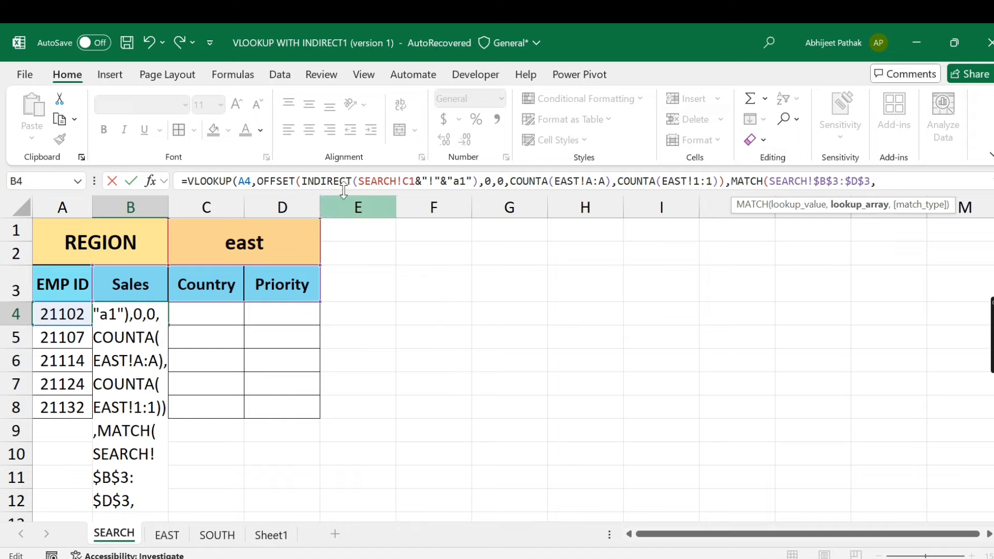
pyautogui.click(263, 178)
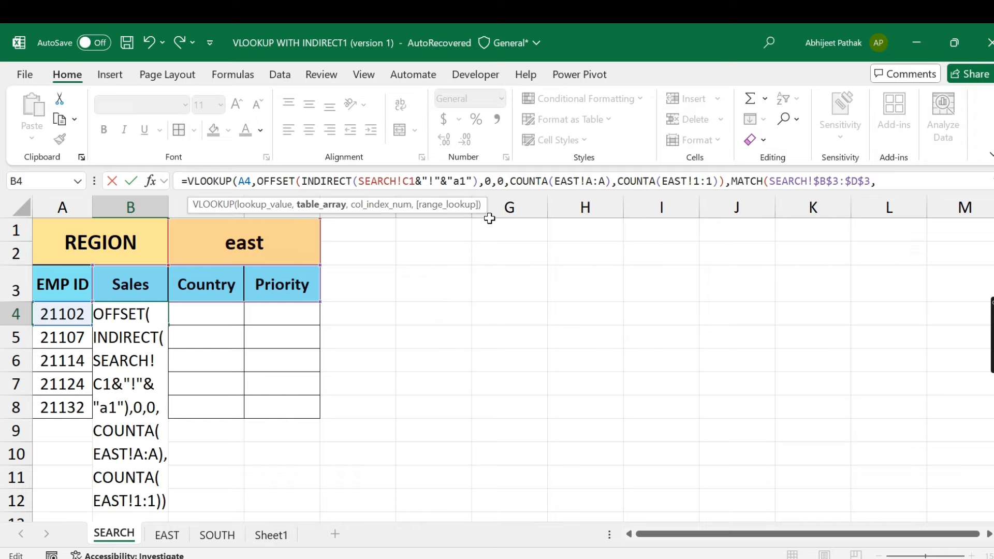
pyautogui.hotkey('ctrl', 'shift', 'Right')
pyautogui.hotkey('ctrl', 'shift', 'Right')
pyautogui.hotkey('ctrl', 'shift', 'Right')
pyautogui.hotkey('ctrl', 'shift', 'Right')
pyautogui.hotkey('ctrl', 'shift', 'Right')
pyautogui.hotkey('ctrl', 'shift', 'Right')
pyautogui.hotkey('ctrl', 'shift', 'Right')
pyautogui.hotkey('ctrl', 'shift', 'Right')
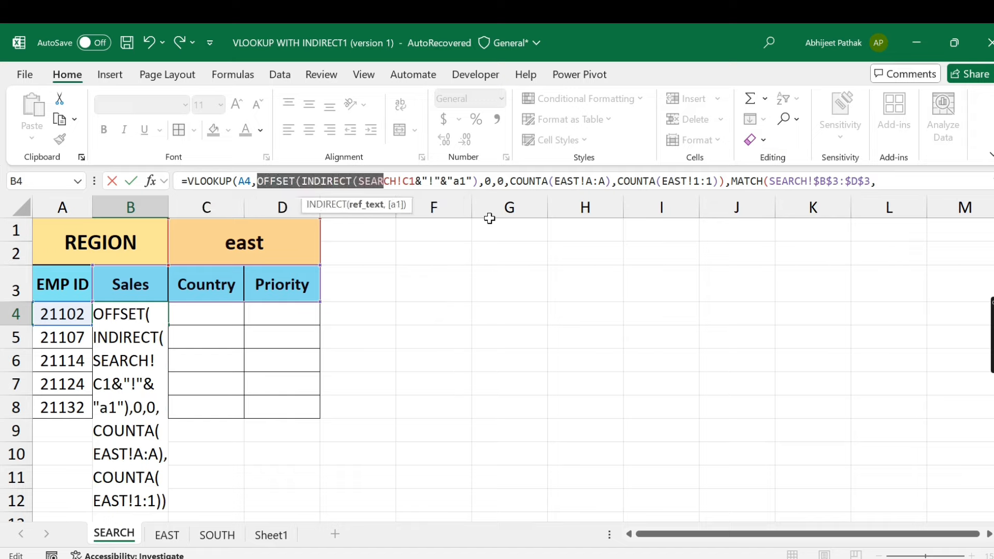
pyautogui.hotkey('ctrl', 'shift', 'Right')
pyautogui.hotkey('ctrl', 'shift', 'Right')
pyautogui.hotkey('ctrl', 'shift', 'Right')
pyautogui.hotkey('ctrl', 'shift', 'Right')
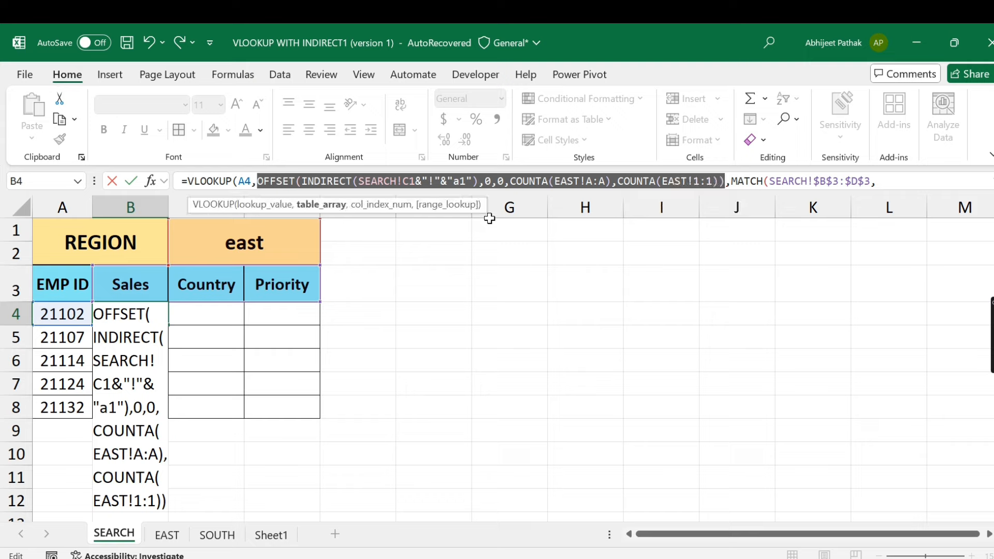
pyautogui.press('Right')
pyautogui.hotkey('ctrl', 'shift', 'Left')
pyautogui.hotkey('ctrl', 'shift', 'Left')
pyautogui.hotkey('ctrl', 'shift', 'Left')
pyautogui.hotkey('ctrl', 'shift', 'Left')
pyautogui.hotkey('ctrl', 'shift', 'Left')
pyautogui.hotkey('ctrl', 'shift', 'Left')
pyautogui.hotkey('ctrl', 'shift', 'Left')
pyautogui.hotkey('ctrl', 'shift', 'Left')
pyautogui.hotkey('ctrl', 'shift', 'Left')
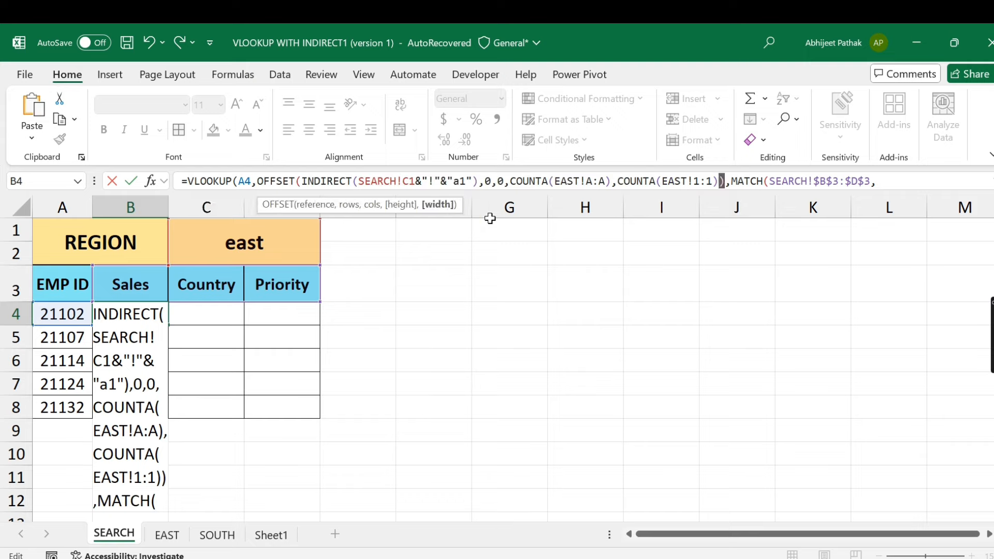
pyautogui.hotkey('ctrl', 'shift', 'Left')
pyautogui.hotkey('ctrl', 'shift', 'Left')
pyautogui.hotkey('ctrl', 'shift', 'Left')
pyautogui.hotkey('ctrl', 'shift', 'Left')
pyautogui.hotkey('ctrl', 'shift', 'Left')
pyautogui.hotkey('ctrl', 'shift', 'Left')
pyautogui.hotkey('ctrl', 'shift', 'Left')
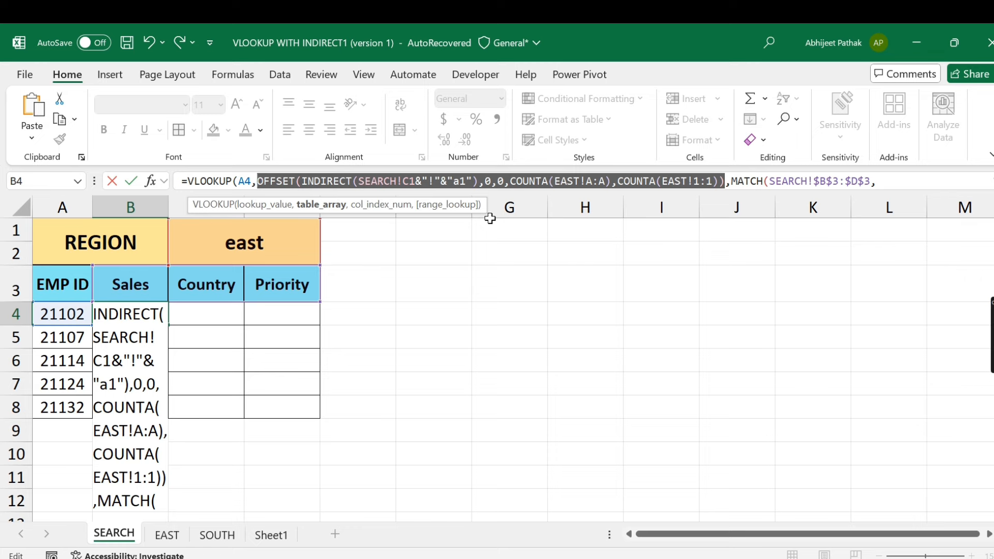
pyautogui.press('Right')
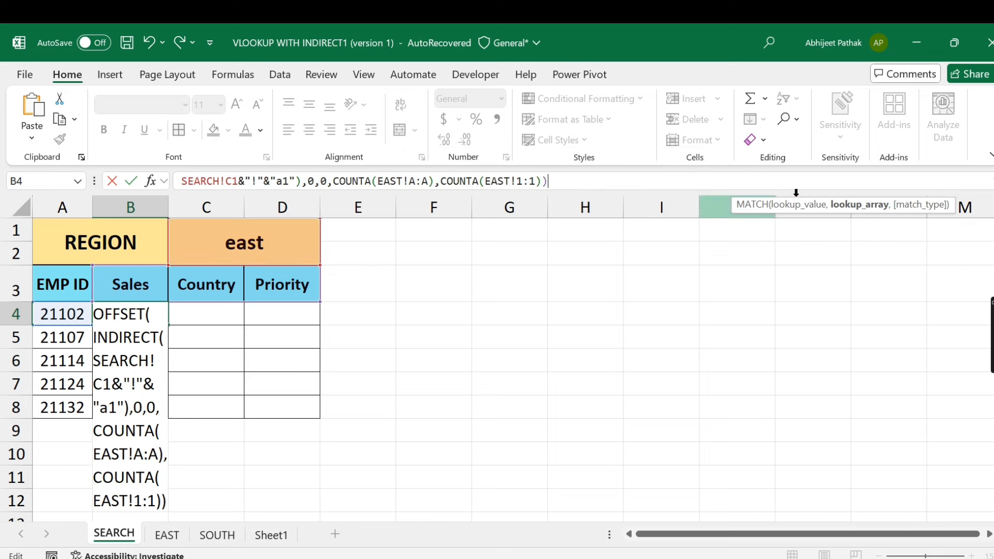
# Enlarge the formula display and replace COUNTA(EAST!A:A) with 1 as the height in MATCH's OFFSET.
pyautogui.moveTo(796, 192); pyautogui.dragTo(796, 254)
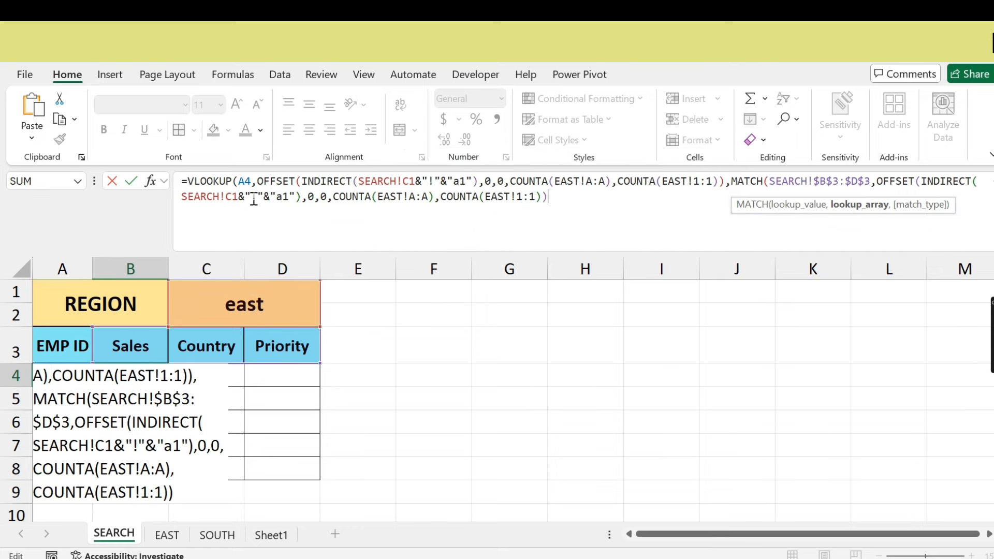
pyautogui.click(367, 197)
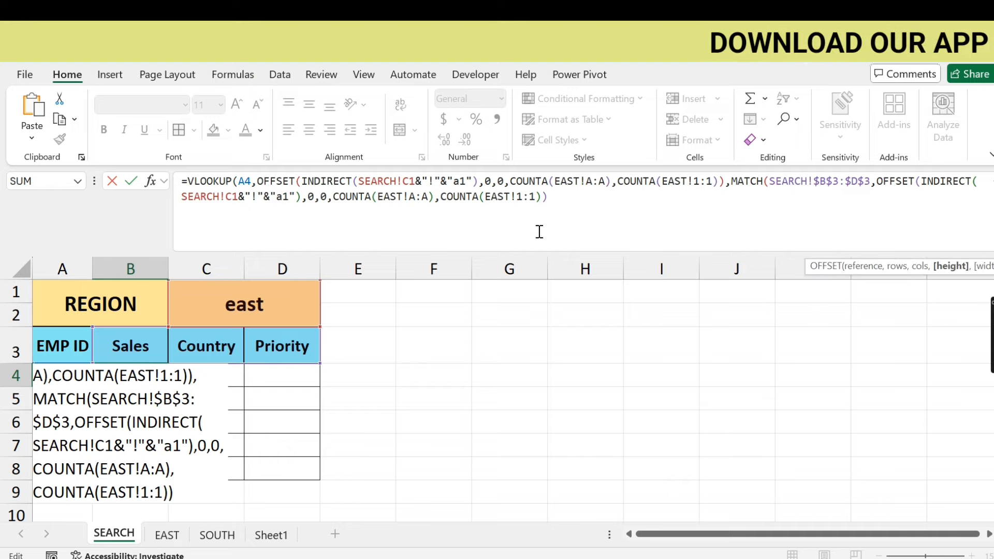
pyautogui.press('Right')
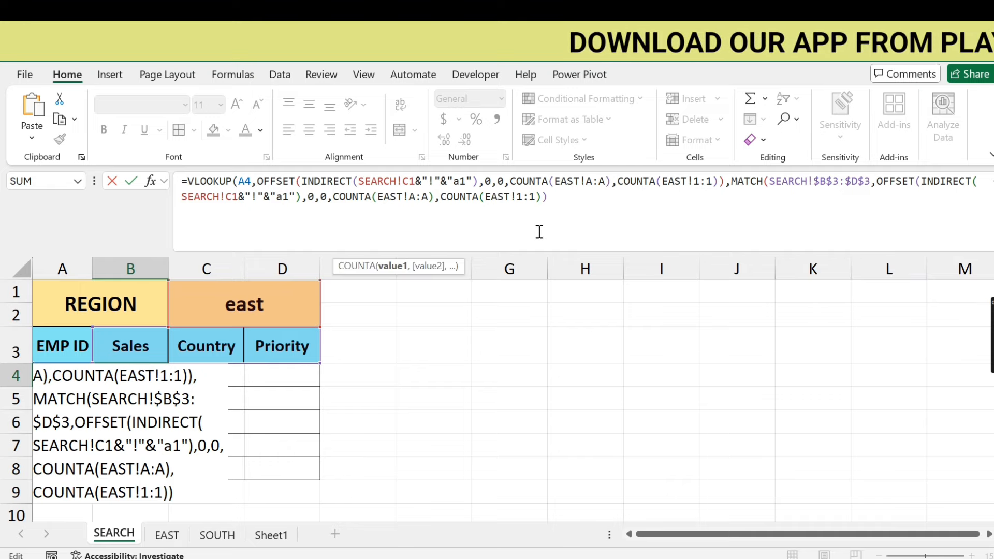
pyautogui.press('Right')
pyautogui.press('Right')
pyautogui.press('BackSpace')
pyautogui.press('BackSpace')
pyautogui.press('BackSpace')
pyautogui.press('BackSpace')
pyautogui.press('BackSpace')
pyautogui.press('BackSpace')
pyautogui.press('BackSpace')
pyautogui.press('BackSpace')
pyautogui.press('BackSpace')
pyautogui.press('BackSpace')
pyautogui.press('BackSpace')
pyautogui.press('BackSpace')
pyautogui.press('BackSpace')
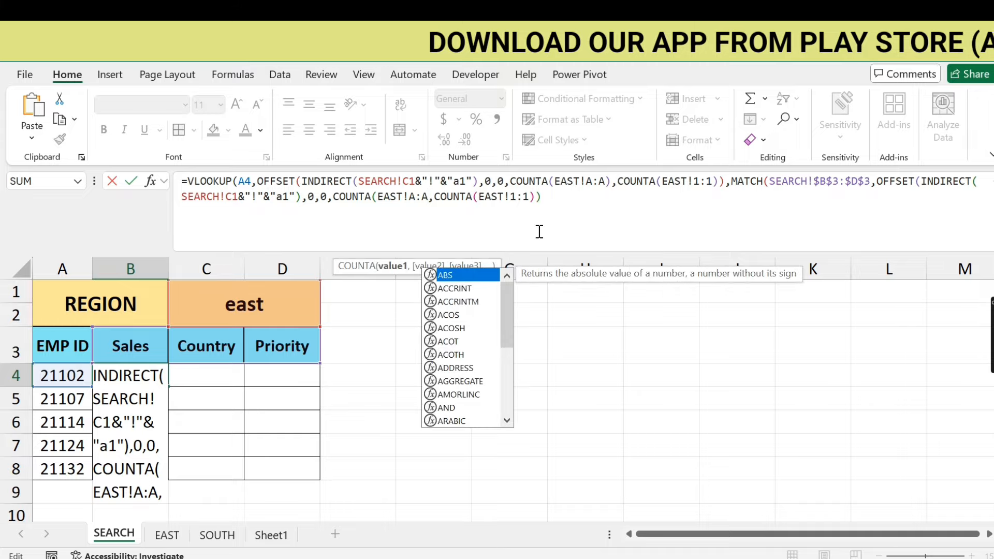
pyautogui.press('BackSpace')
pyautogui.press('BackSpace')
pyautogui.press('BackSpace')
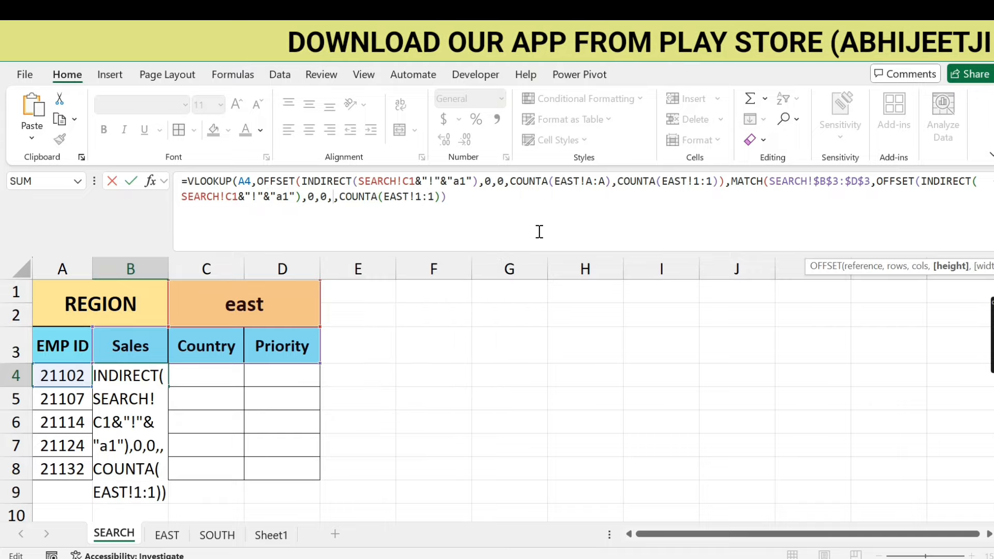
pyautogui.write('1')
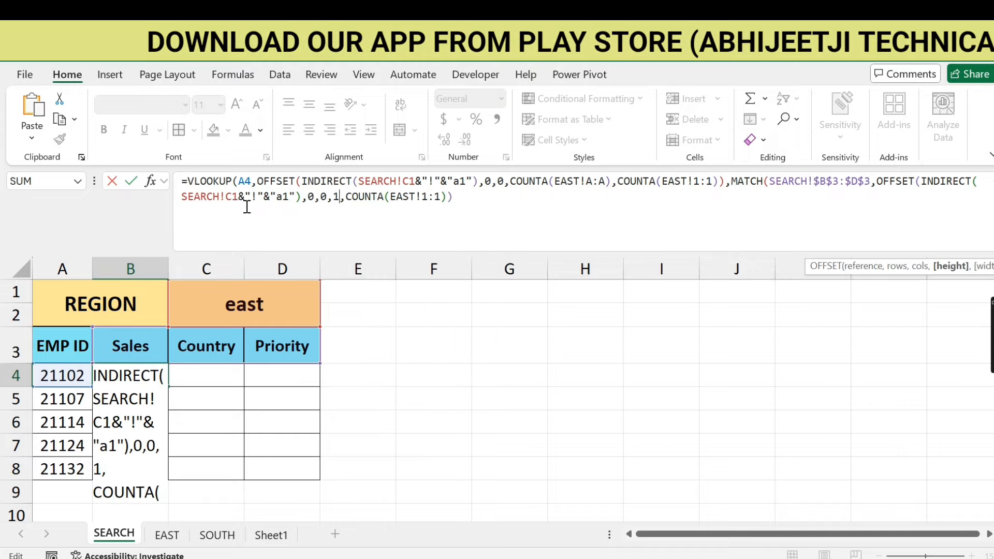
# Set MATCH's match type to 0 and VLOOKUP's range lookup to 0, close both functions and commit the formula in B4.
pyautogui.click(468, 205)
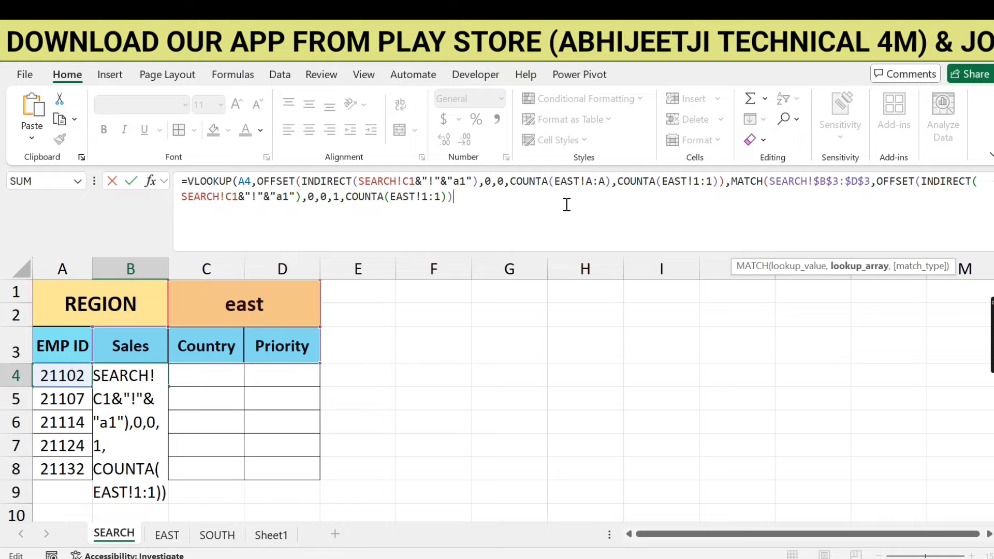
pyautogui.write(',0')
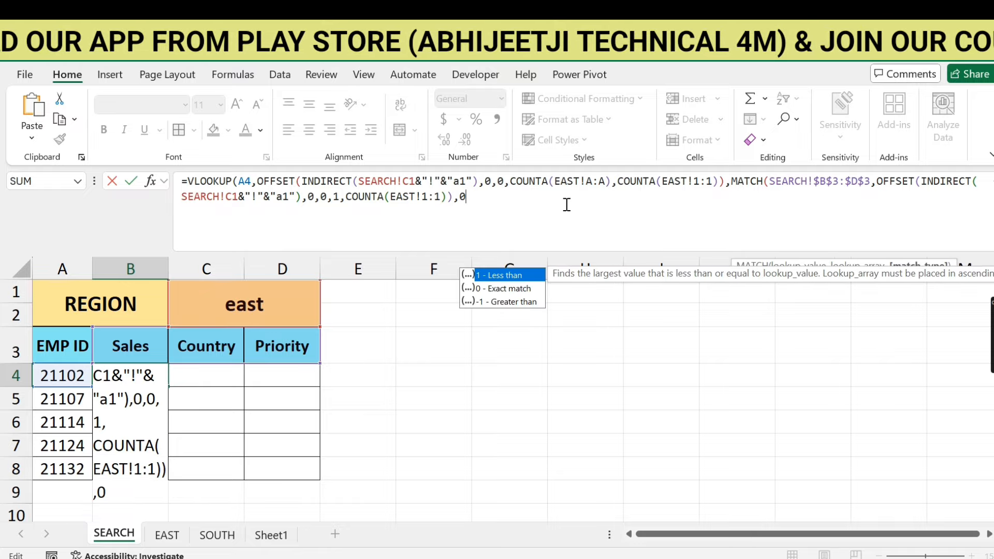
pyautogui.write('),0')
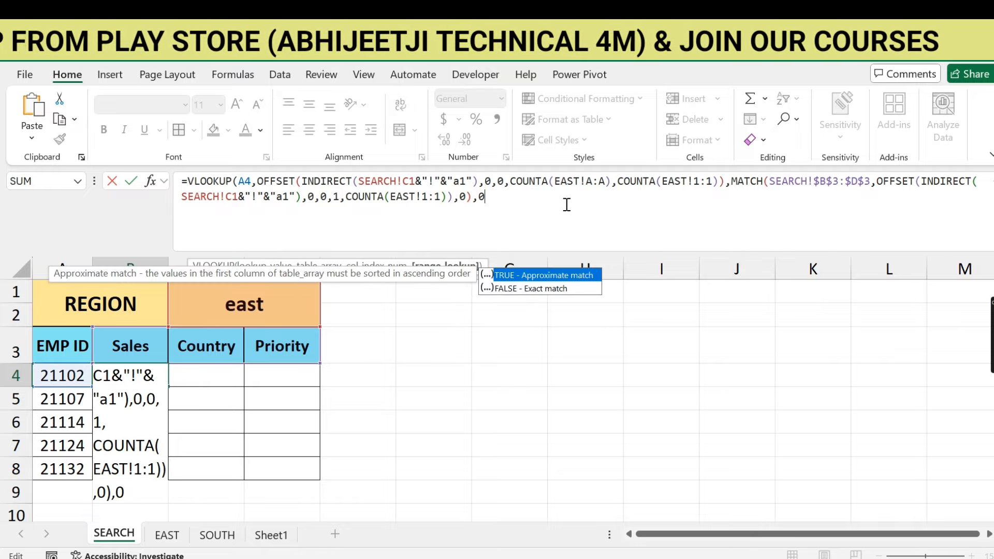
pyautogui.write(')')
pyautogui.press('Return')
pyautogui.press('Up')
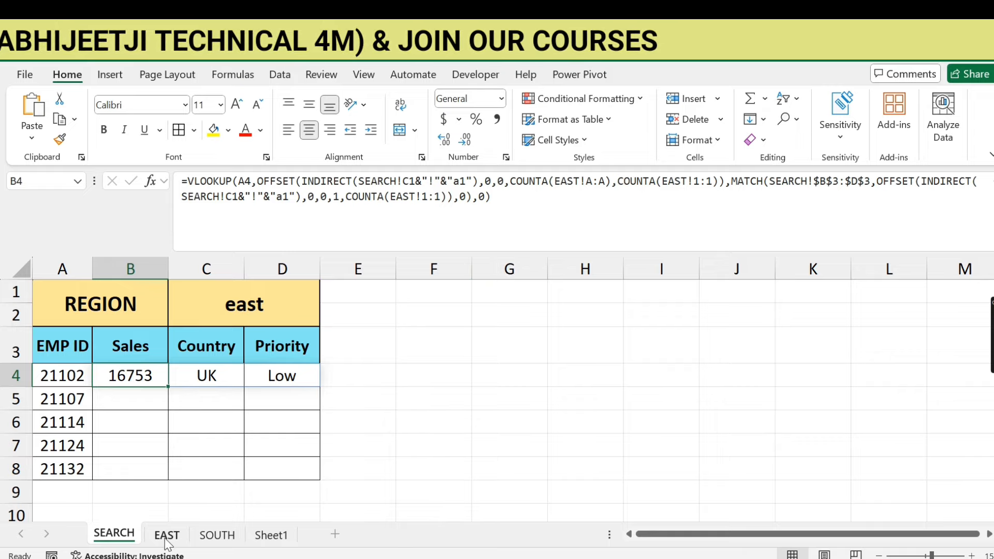
# Examine the SEARCH headers B3:D3 against the EAST sheet's header row and data, and return to the formula in B4.
pyautogui.moveTo(113, 348); pyautogui.dragTo(282, 376)
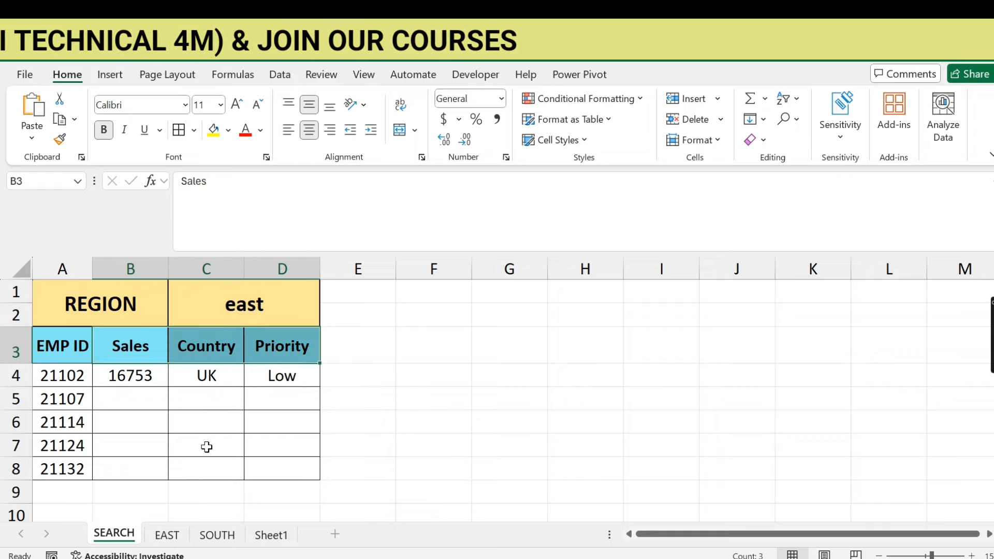
pyautogui.hotkey('ctrl', 'pagedown')
pyautogui.moveTo(56, 294); pyautogui.dragTo(399, 289)
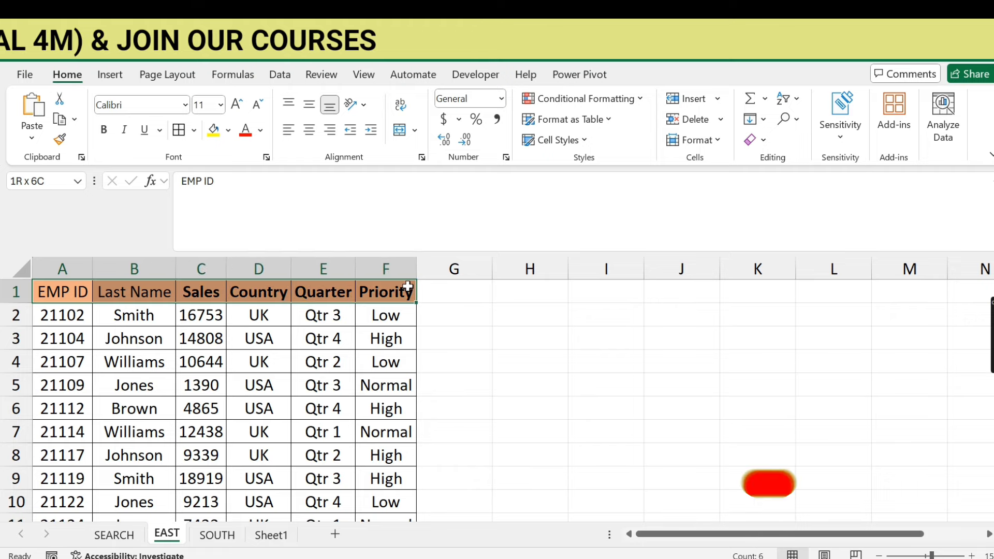
pyautogui.moveTo(47, 296); pyautogui.dragTo(390, 435)
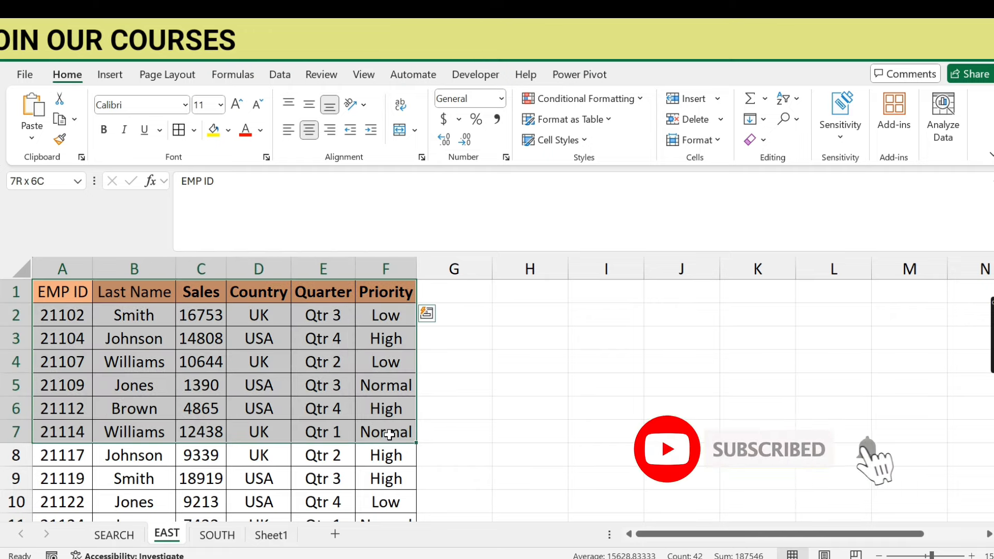
pyautogui.click(55, 294)
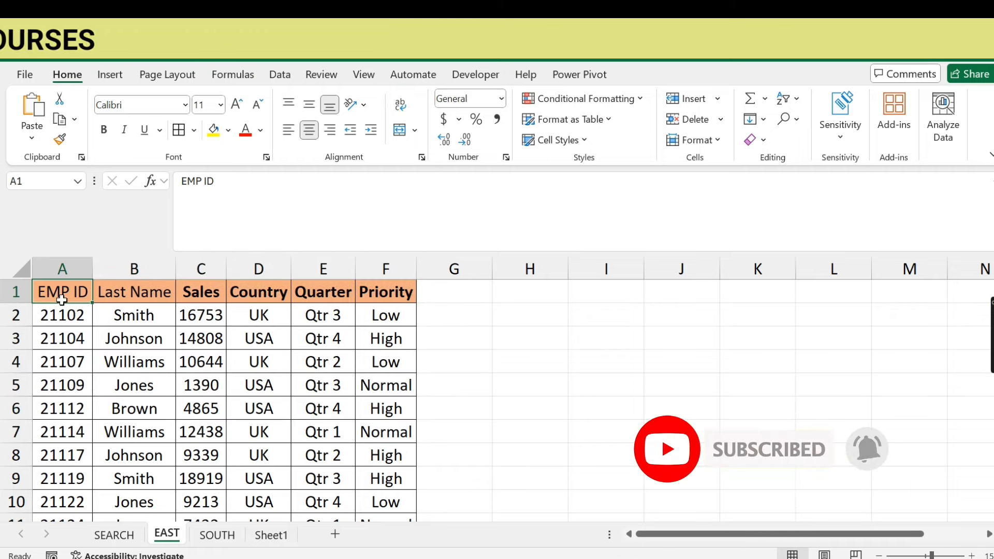
pyautogui.click(15, 291)
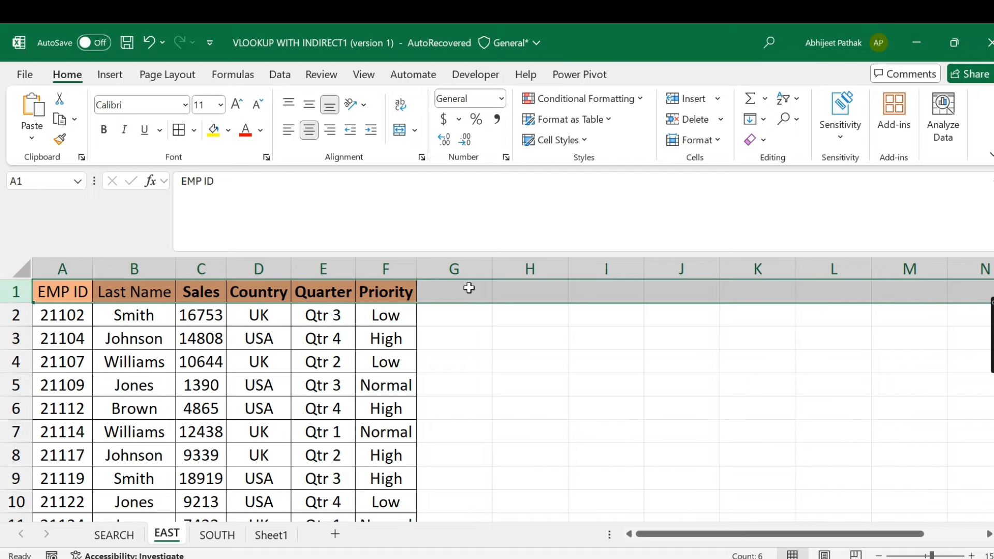
pyautogui.click(469, 289)
pyautogui.click(118, 537)
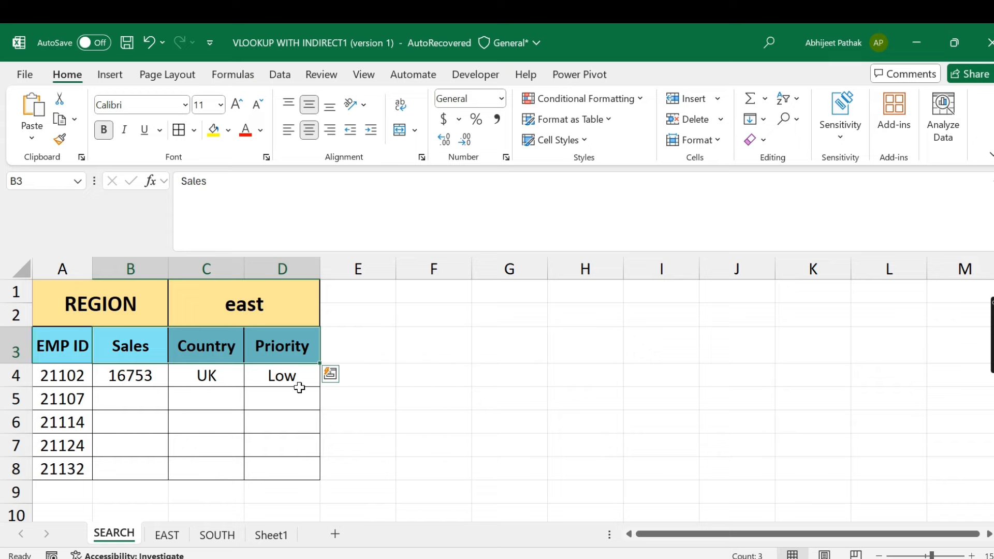
pyautogui.click(130, 376)
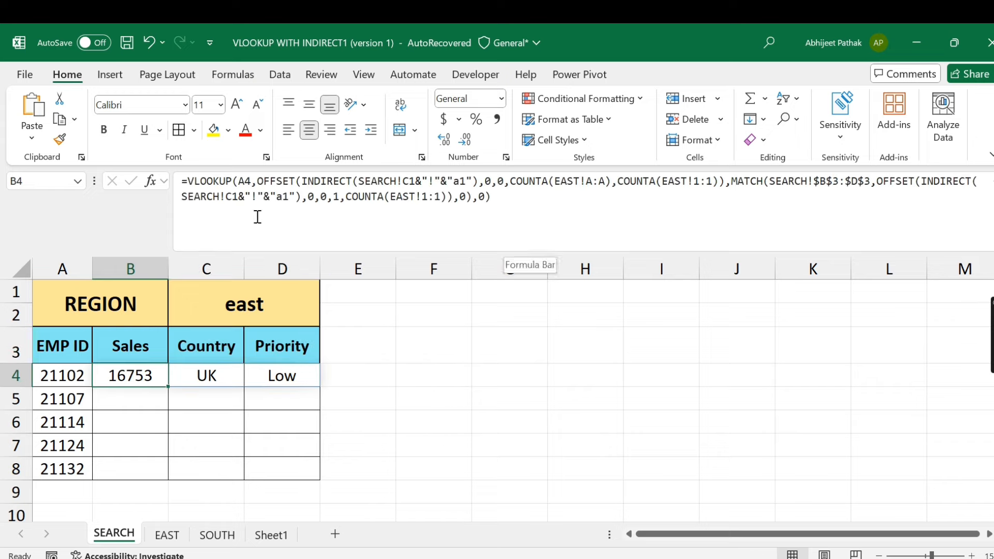
# Make both SEARCH!C1 references in B4's formula absolute as $C$1 and commit the formula.
pyautogui.click(231, 200)
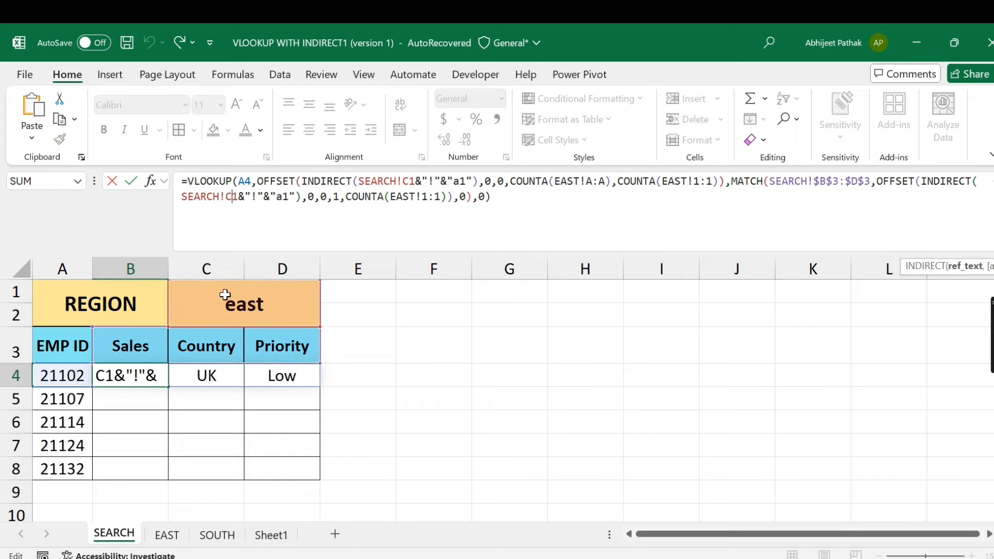
pyautogui.press('F4')
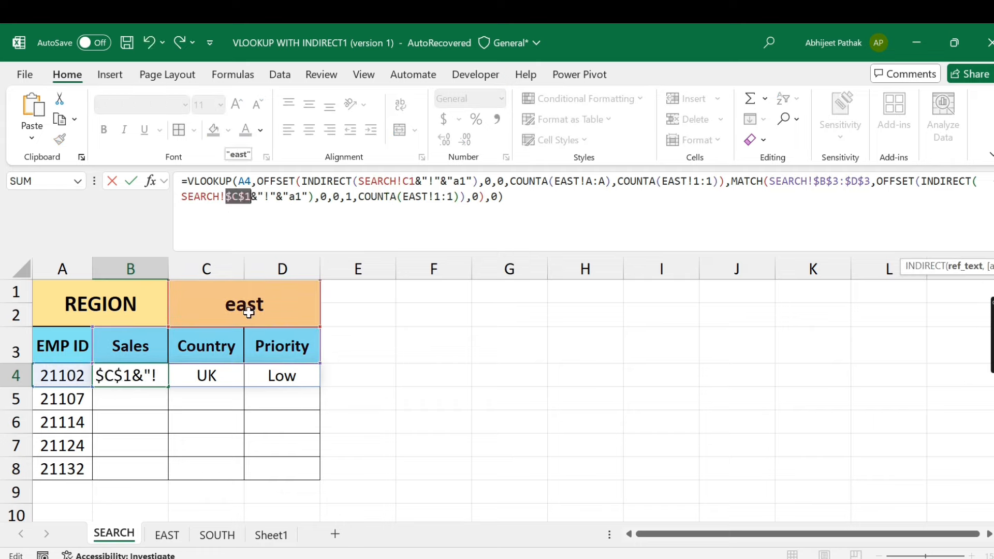
pyautogui.click(410, 180)
pyautogui.press('F4')
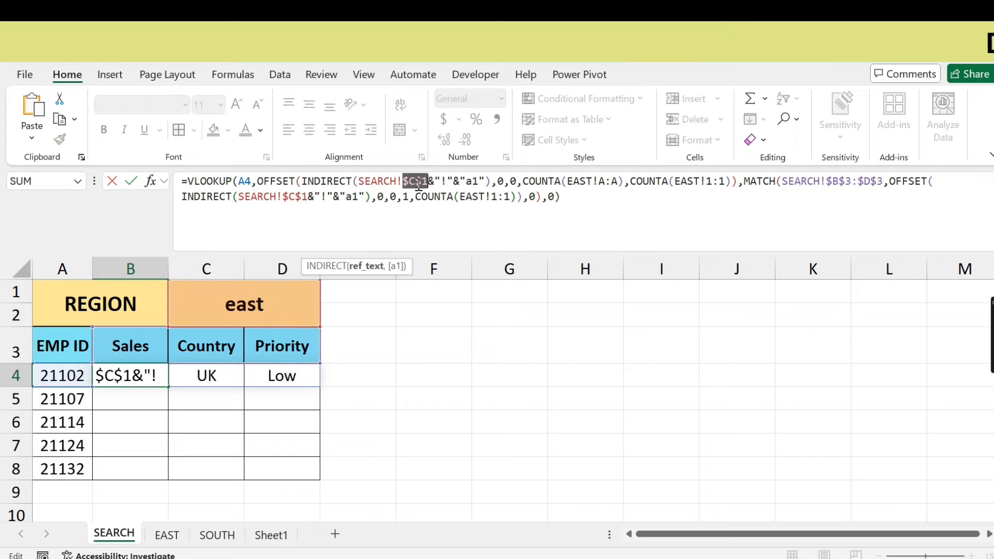
pyautogui.press('Return')
# Copy the formula from B4 down to B5:B8 to cover the remaining employee IDs.
pyautogui.hotkey('ctrl', 'c')
pyautogui.press('Down')
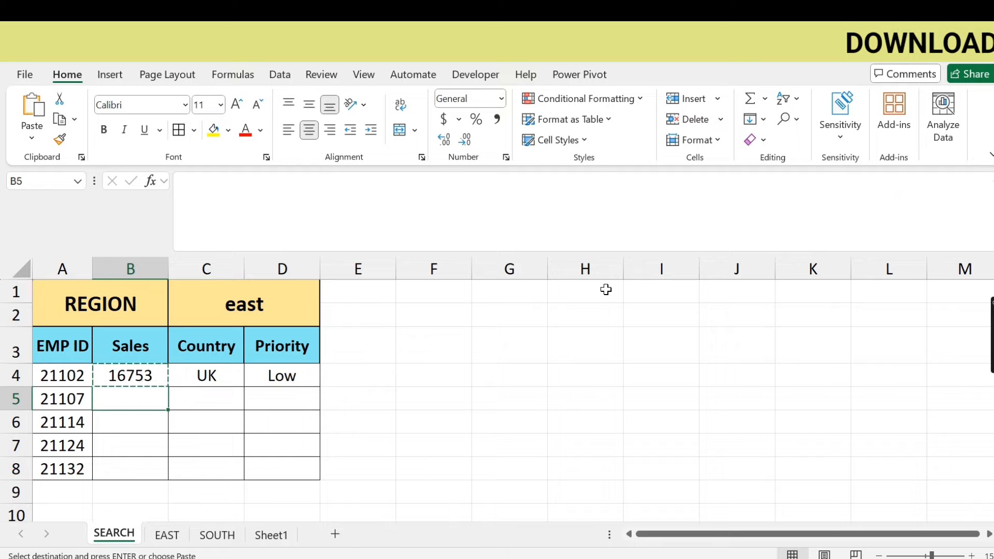
pyautogui.hotkey('shift', 'Down')
pyautogui.hotkey('shift', 'Down')
pyautogui.hotkey('shift', 'Down')
pyautogui.hotkey('ctrl', 'v')
# Set the region in C1 to south to test the lookup against the SOUTH sheet.
pyautogui.press('Up')
pyautogui.press('Up')
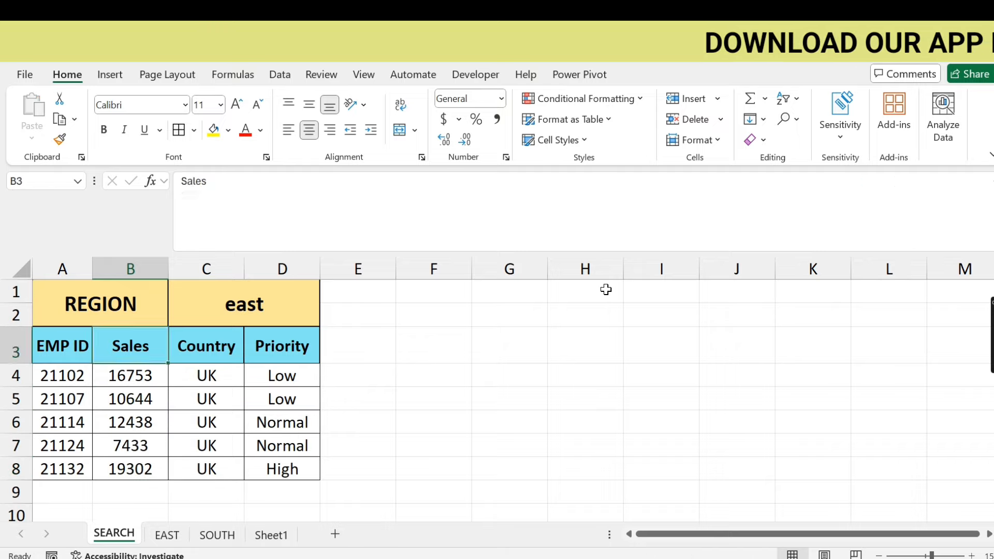
pyautogui.press('Right')
pyautogui.press('Up')
pyautogui.write('h')
pyautogui.hotkey('ctrl', 'Return')
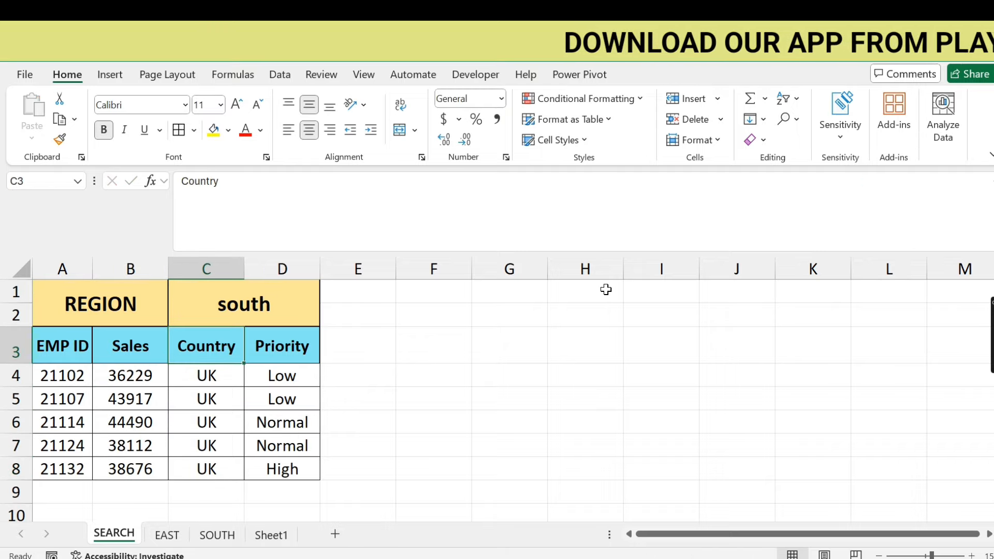
# Copy the GRADE column from E1:E15 on Sheet1 and paste it into the EAST sheet starting at G1.
pyautogui.click(167, 535)
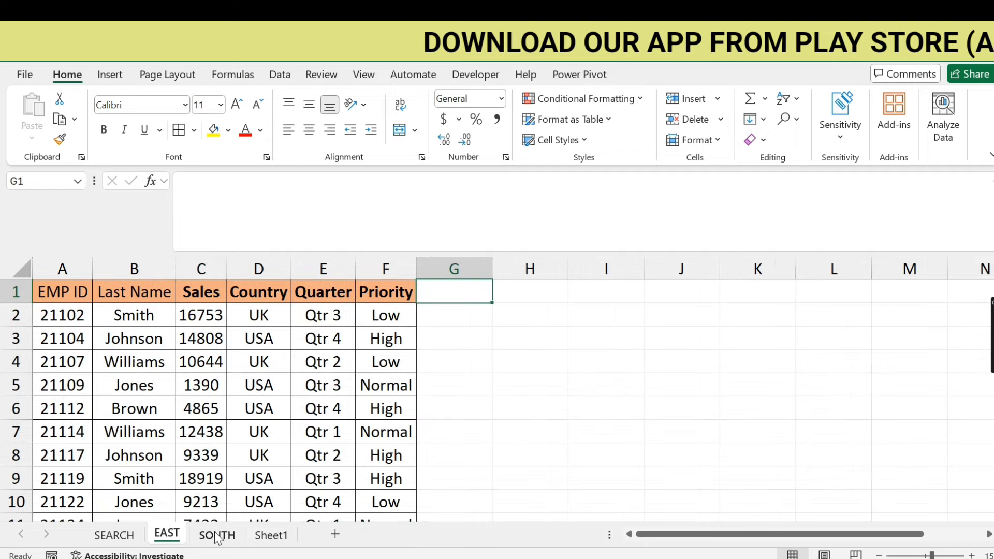
pyautogui.click(217, 535)
pyautogui.click(270, 535)
pyautogui.hotkey('ctrl', 'c')
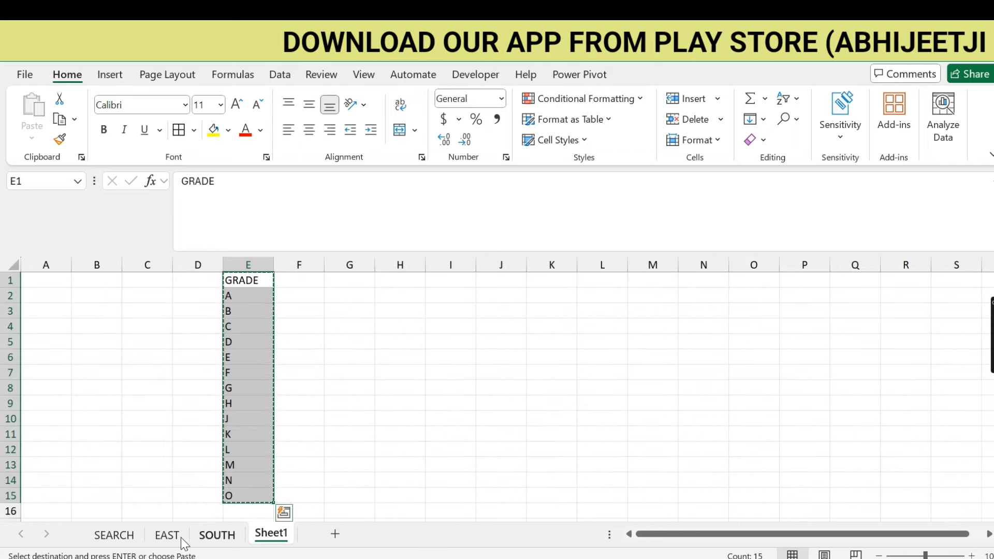
pyautogui.click(114, 535)
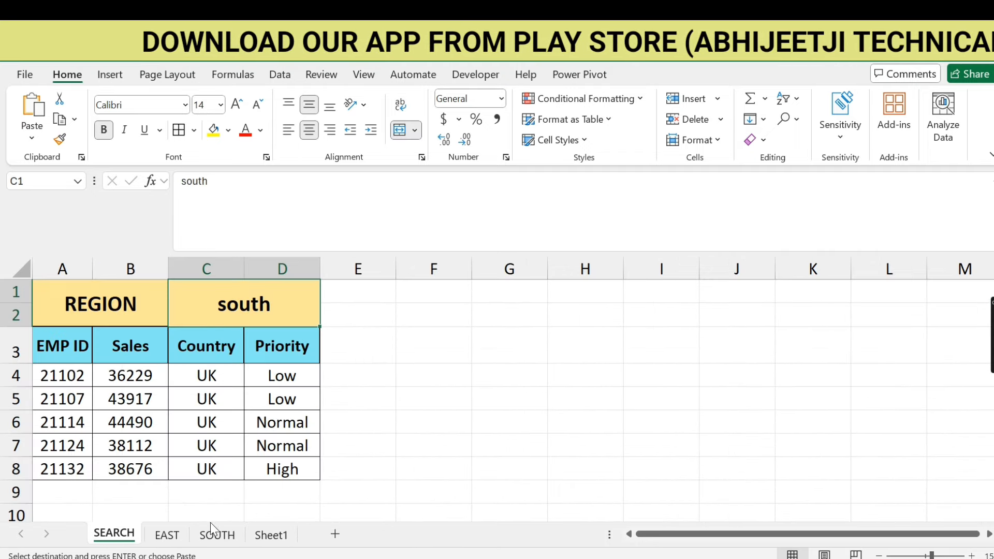
pyautogui.click(167, 535)
pyautogui.hotkey('ctrl', 'v')
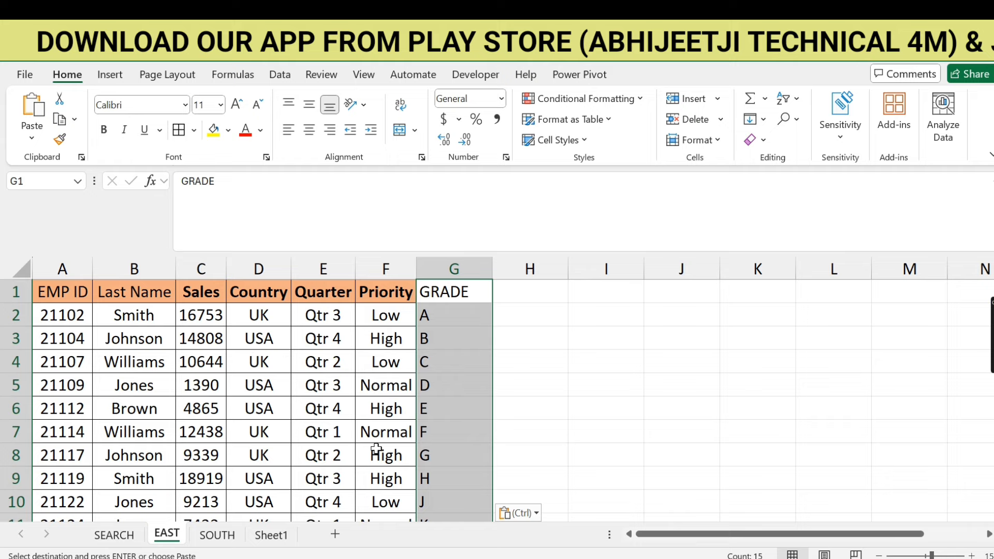
# Try grade as the header in D3 of the SEARCH sheet with the south region, and undo the entry.
pyautogui.click(114, 535)
pyautogui.click(295, 335)
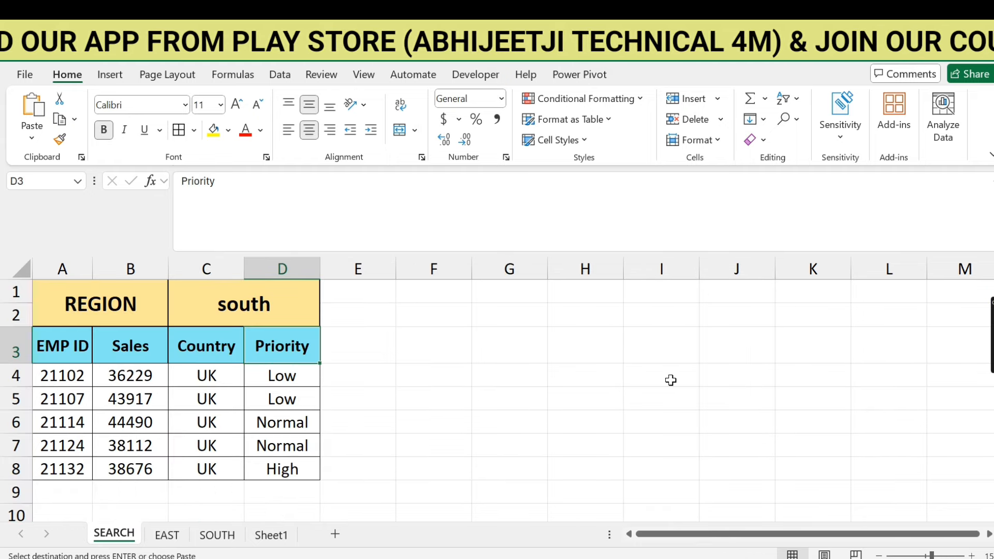
pyautogui.write('grade')
pyautogui.hotkey('ctrl', 'Return')
pyautogui.hotkey('ctrl', 'z')
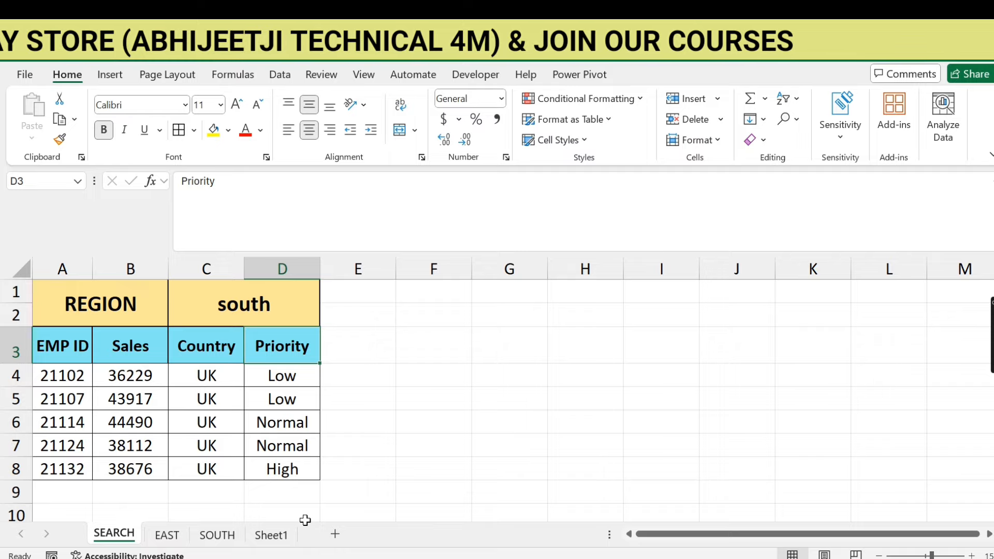
# Set the region in C1 of the SEARCH sheet to east.
pyautogui.click(259, 308)
pyautogui.write('east')
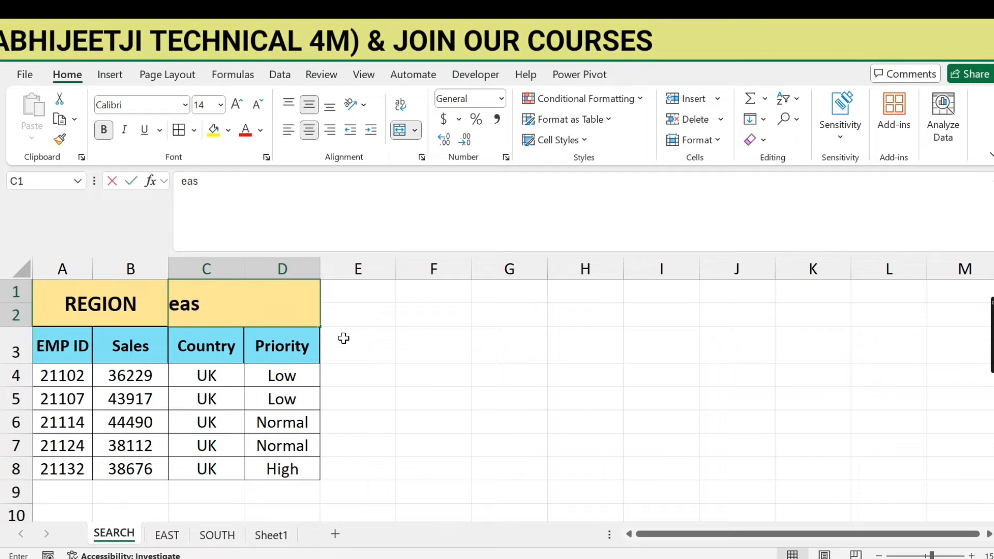
pyautogui.click(434, 347)
# Test the header grade in D3 with the east region, undo it, and return to the formula in B4.
pyautogui.click(302, 346)
pyautogui.write('grade')
pyautogui.press('Return')
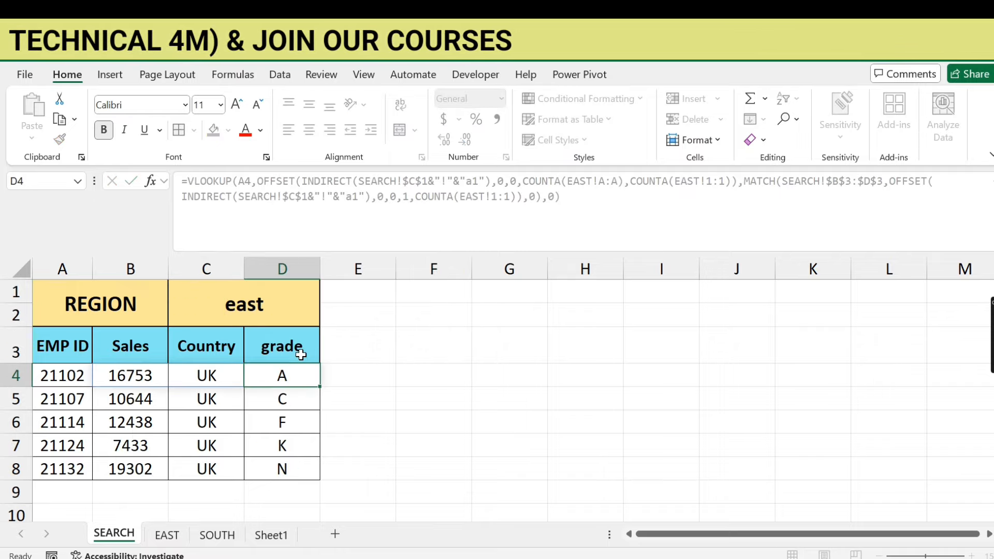
pyautogui.click(303, 348)
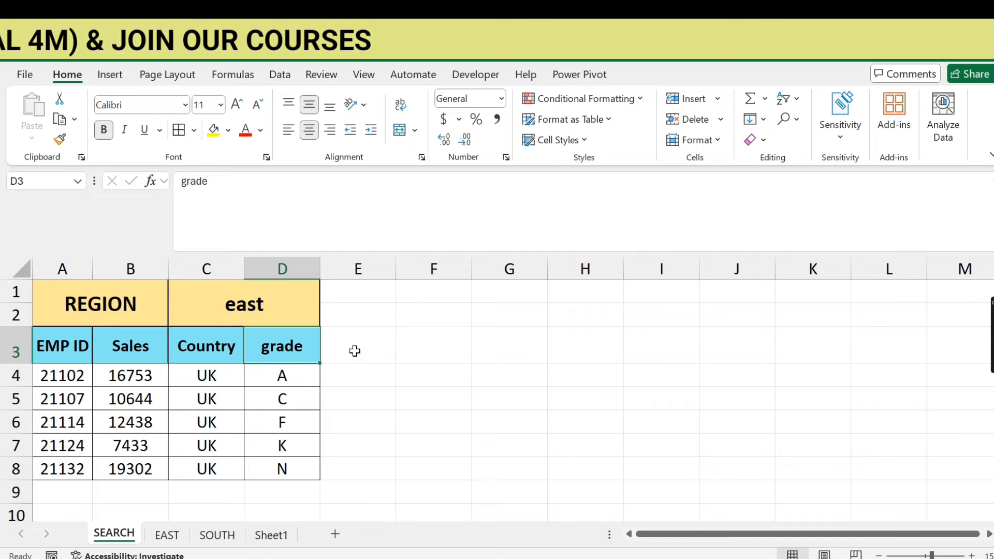
pyautogui.hotkey('ctrl', 'z')
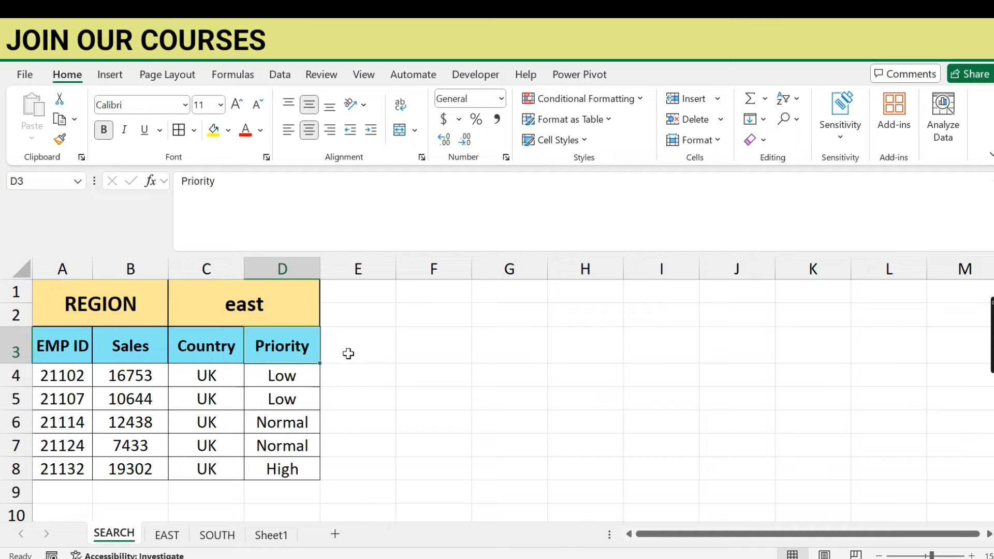
pyautogui.click(299, 369)
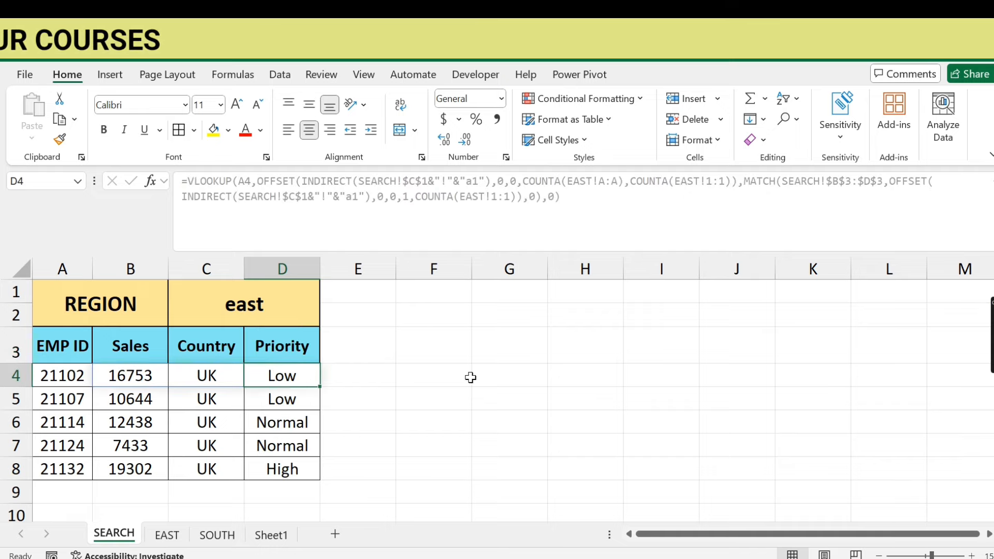
pyautogui.click(123, 377)
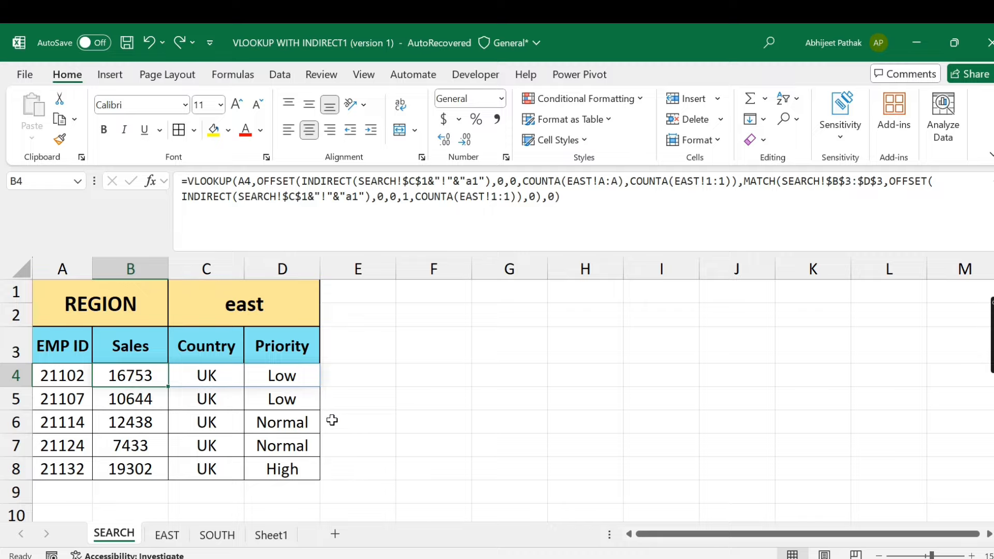
# Switch to the web browser and open lmech.courses.store in a new tab.
pyautogui.click(569, 558)
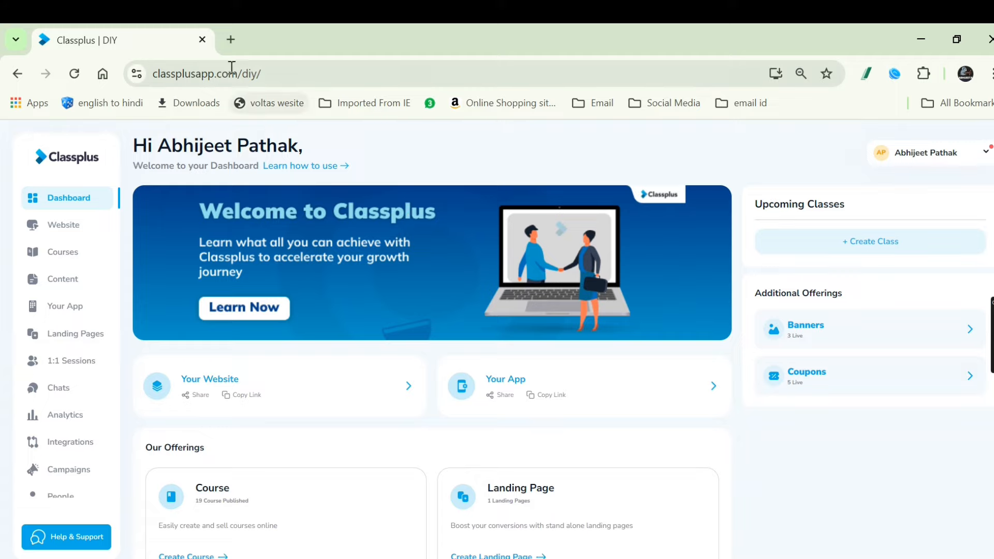
pyautogui.click(231, 40)
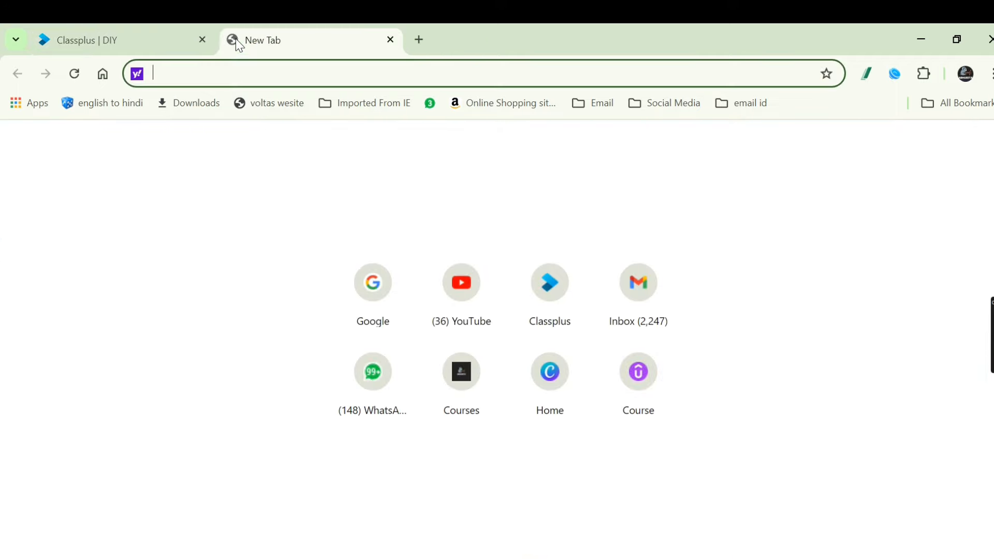
pyautogui.write('l')
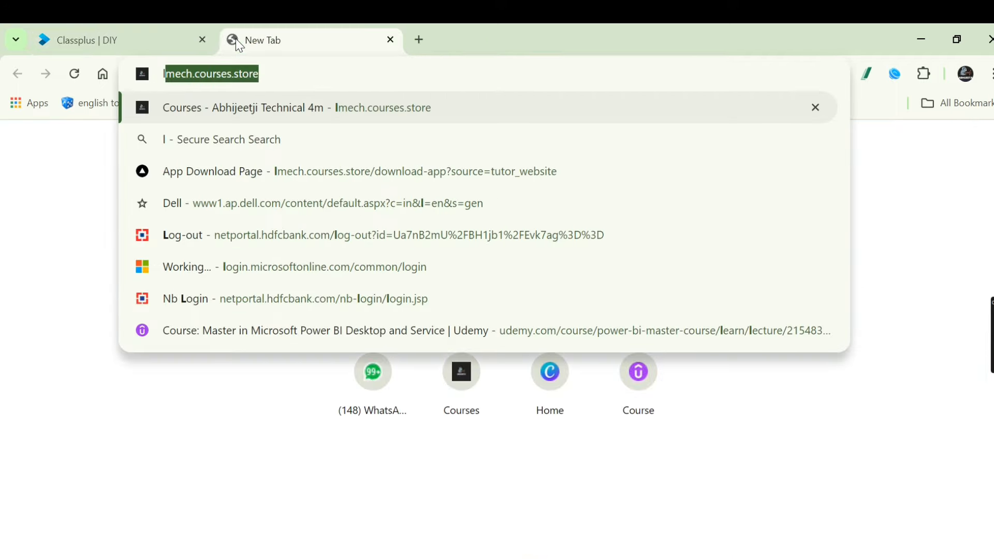
pyautogui.press('Return')
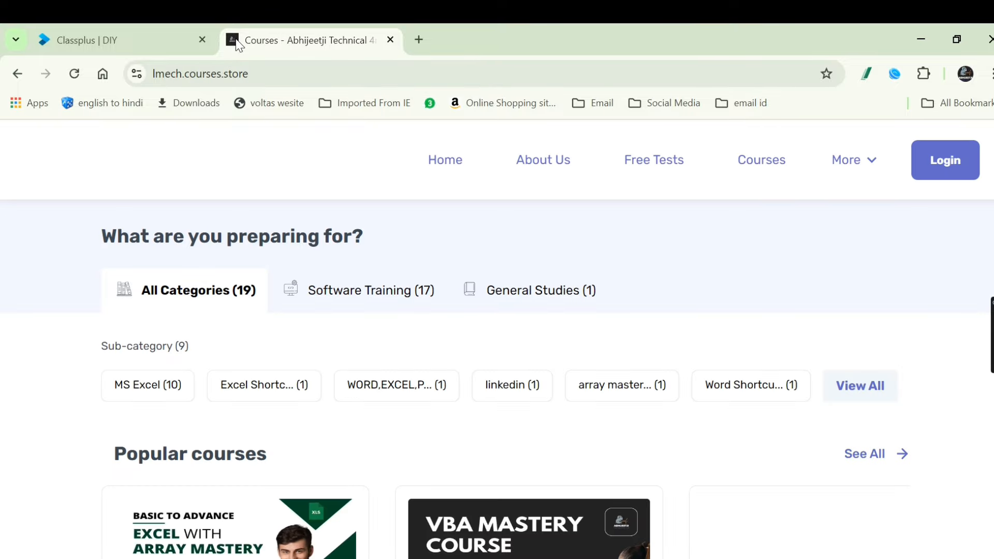
# Look through the Popular courses carousel and return to its first course.
pyautogui.scroll(-4, 346, 400)
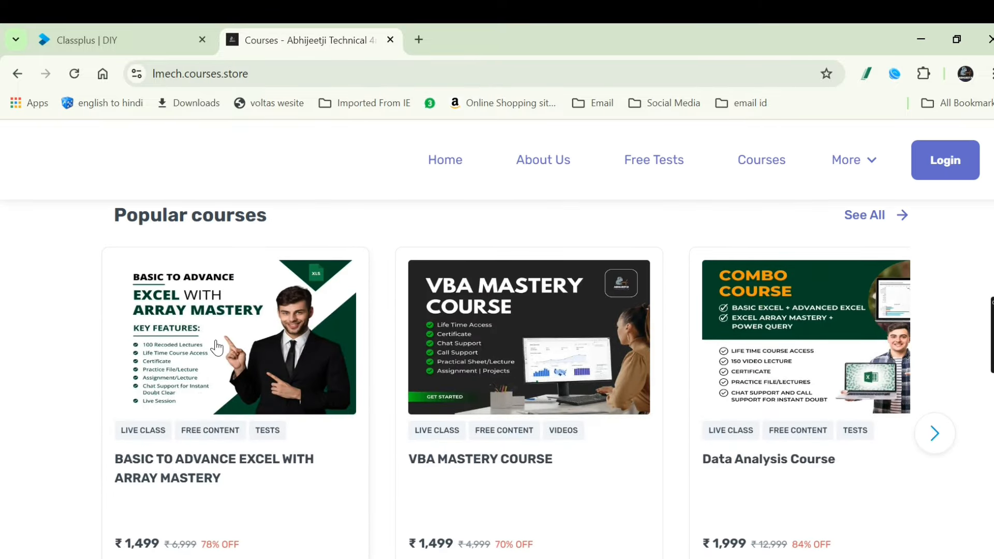
pyautogui.scroll(-2, 239, 465)
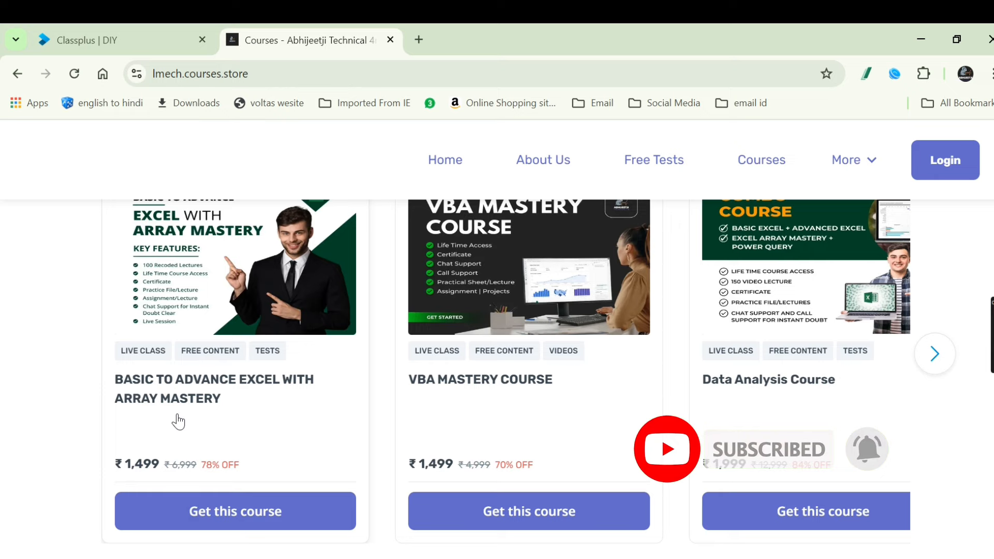
pyautogui.click(934, 353)
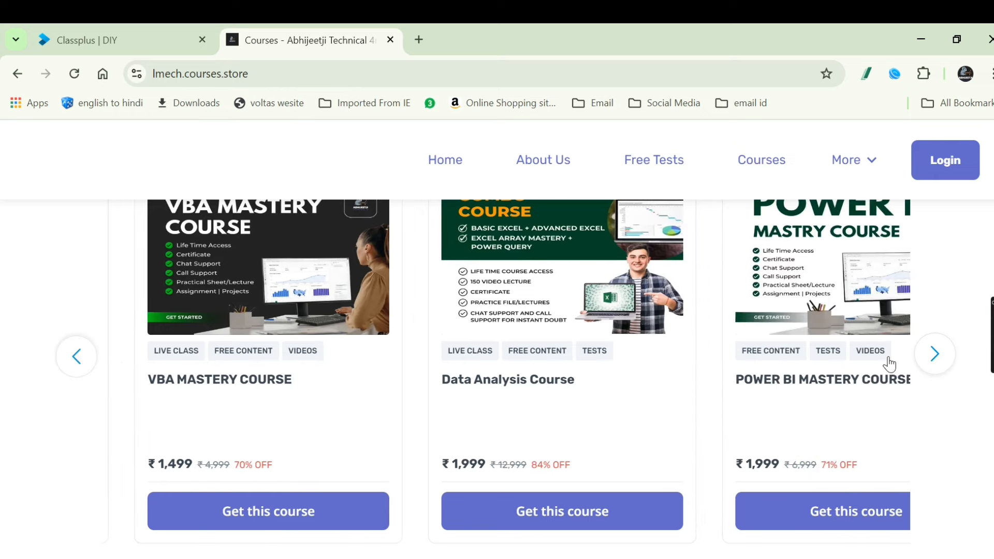
pyautogui.click(936, 354)
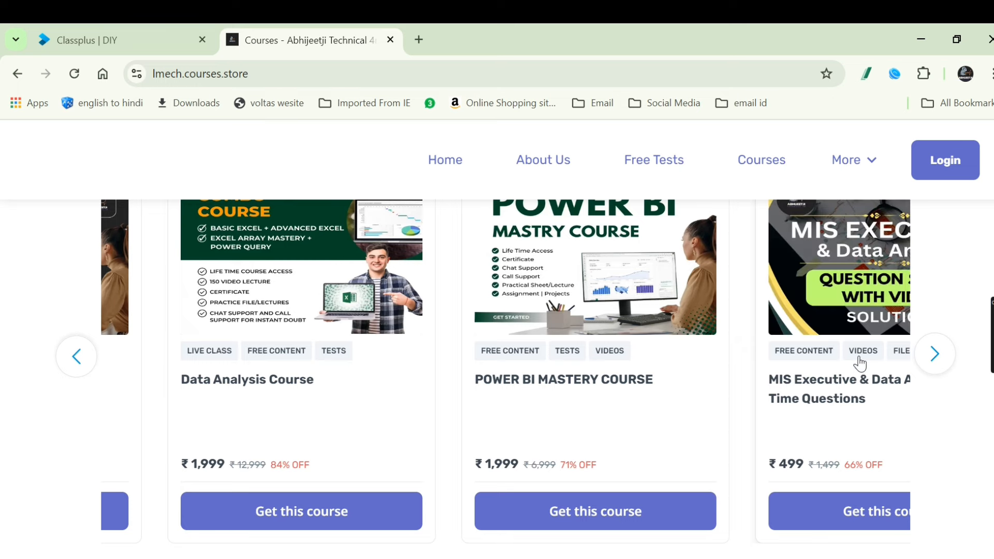
pyautogui.click(75, 357)
pyautogui.click(74, 357)
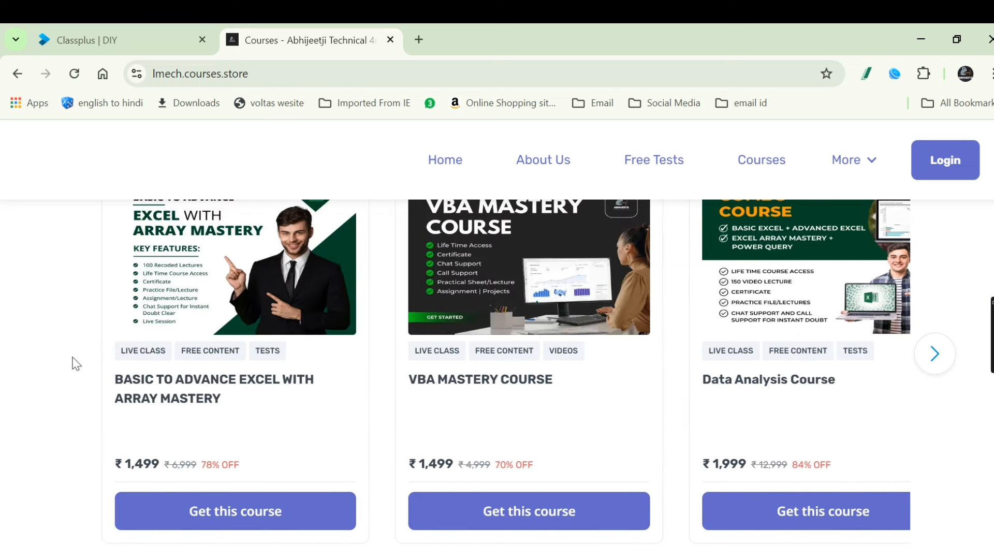